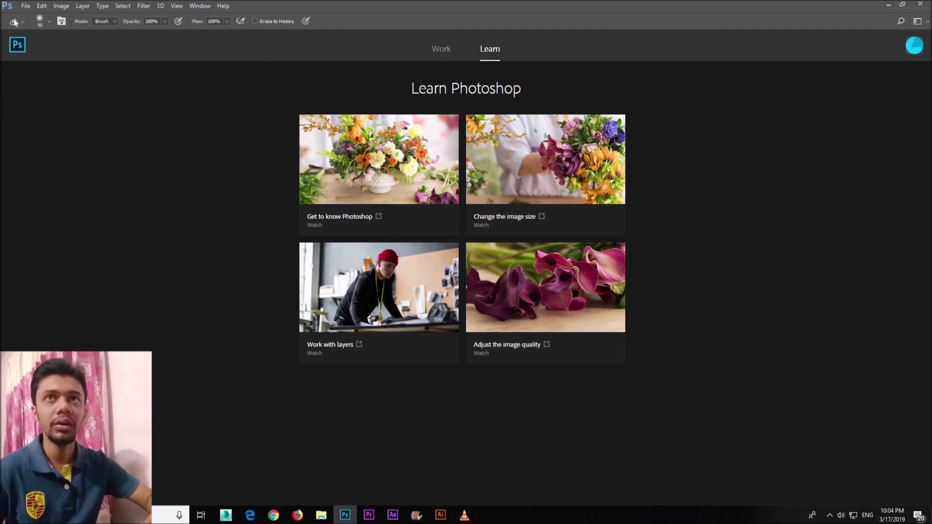
Create a new 1366 × 768 px document at 200 pixels per inch.
click(35, 7)
click(34, 16)
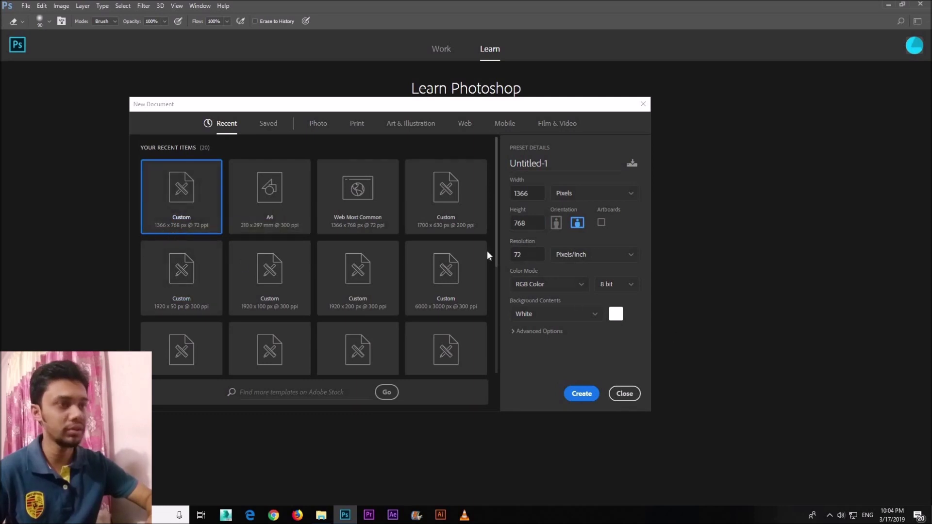
click(527, 254)
text(200)
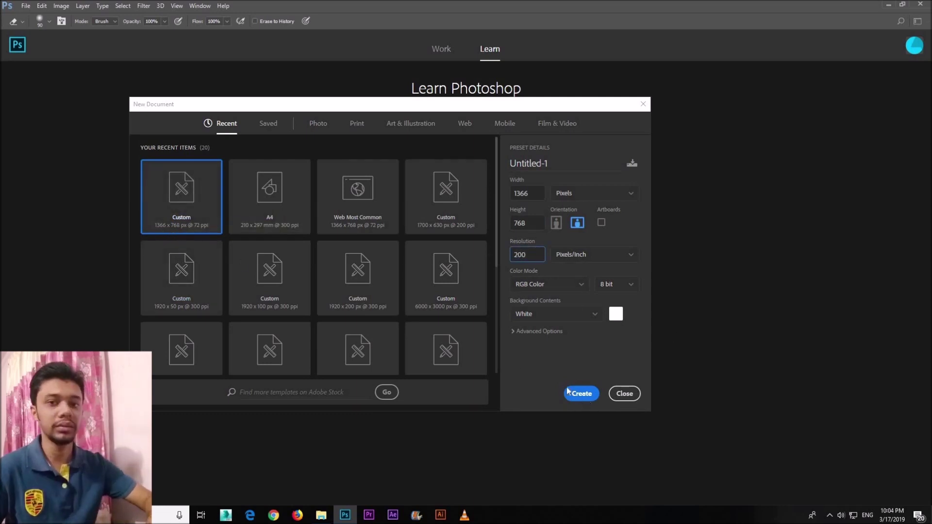
click(582, 394)
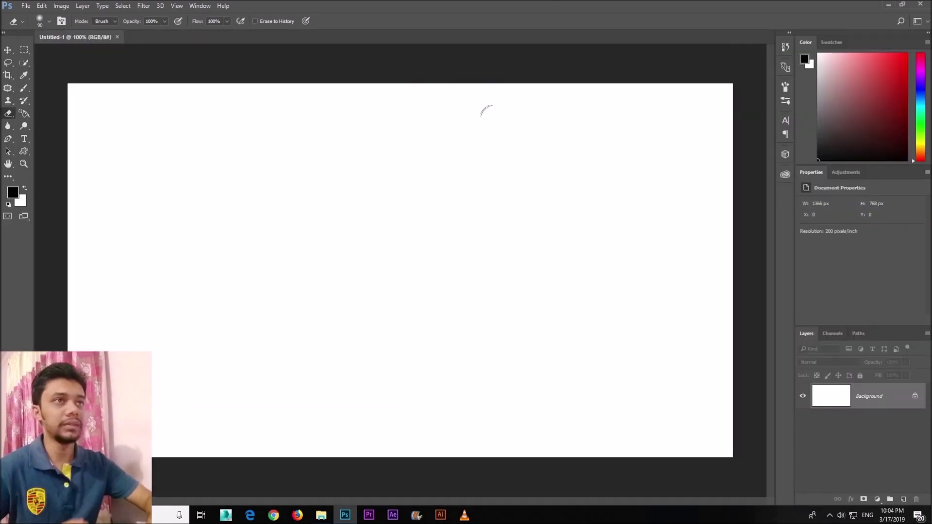
Try a pink foreground and red background, then reset swatches to default black and white.
click(8, 50)
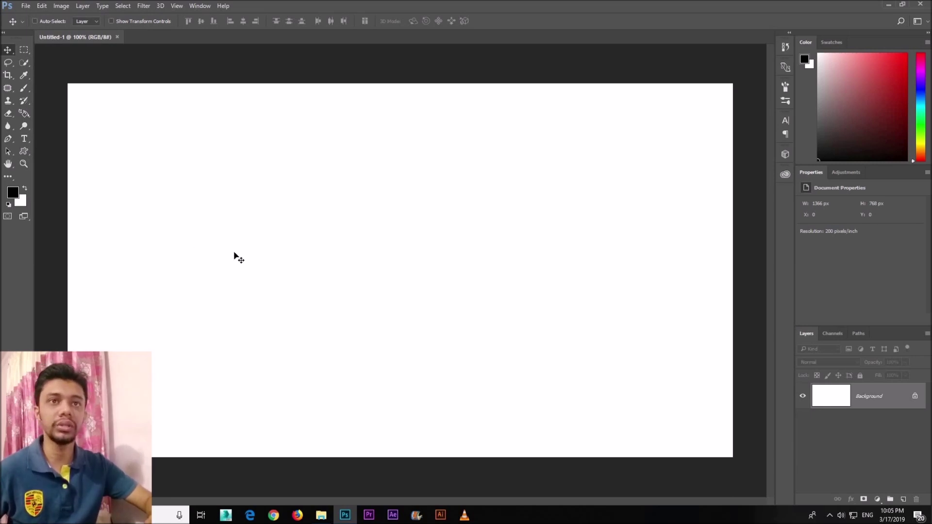
click(12, 192)
click(668, 126)
click(833, 107)
click(20, 200)
click(697, 141)
key(Return)
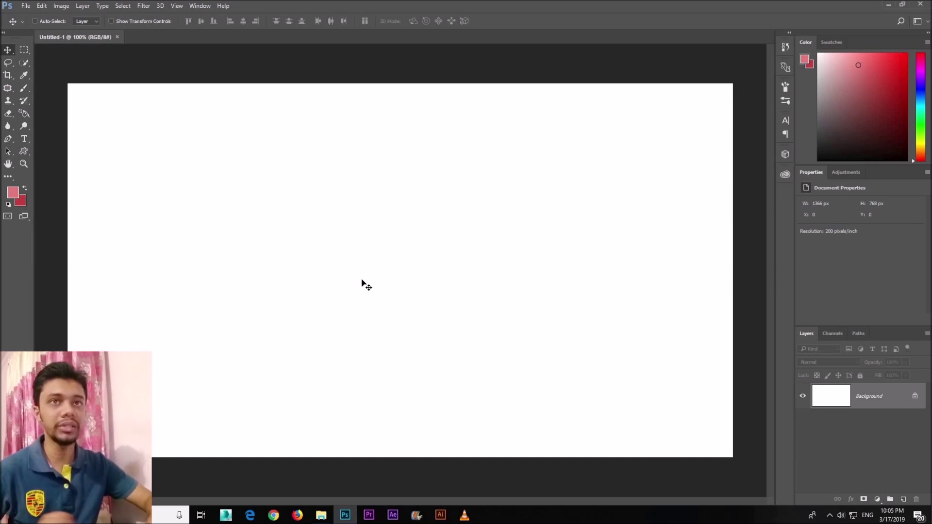
key(d)
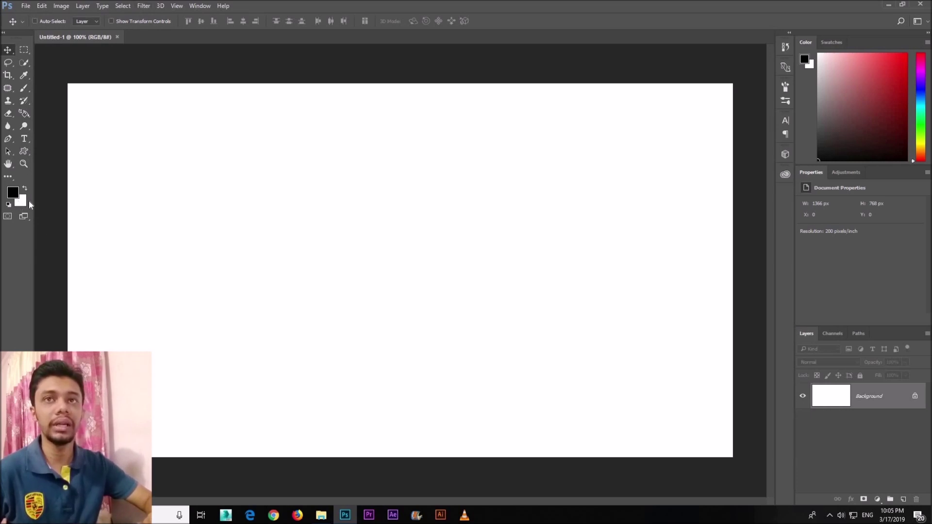
click(141, 7)
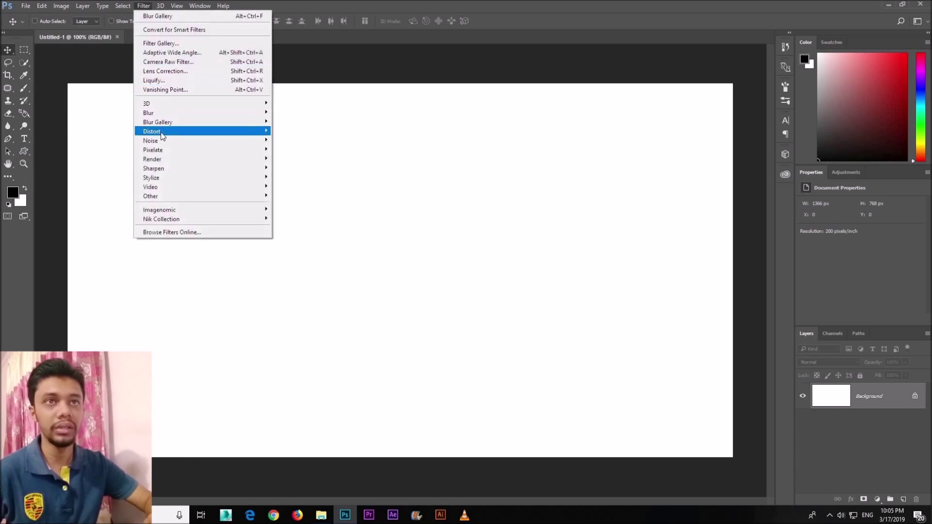
Render clouds and swirl them with a 45-amount Spin radial blur.
mouse_move(152, 158)
click(307, 191)
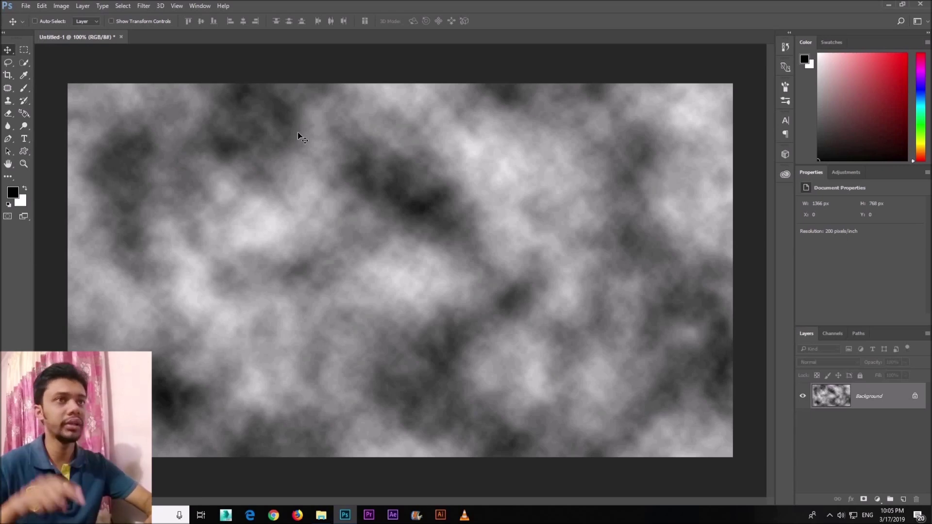
click(144, 6)
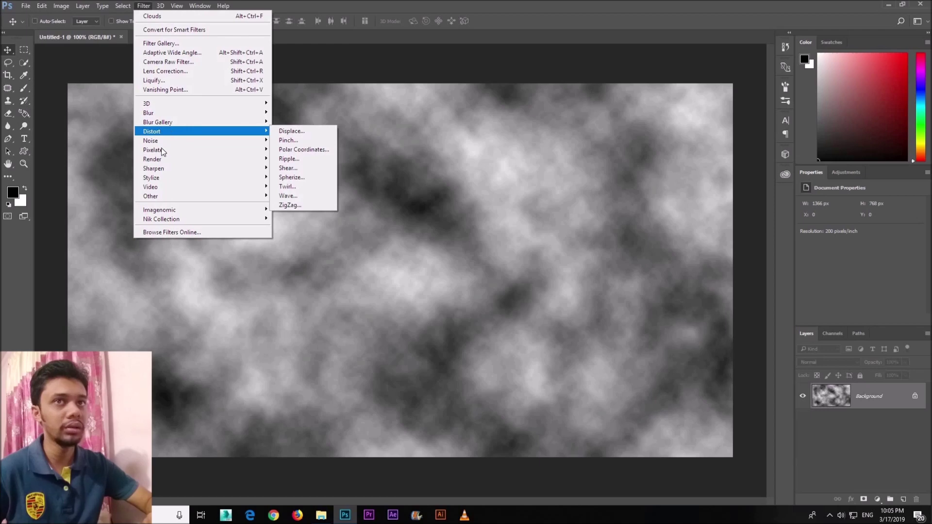
mouse_move(149, 112)
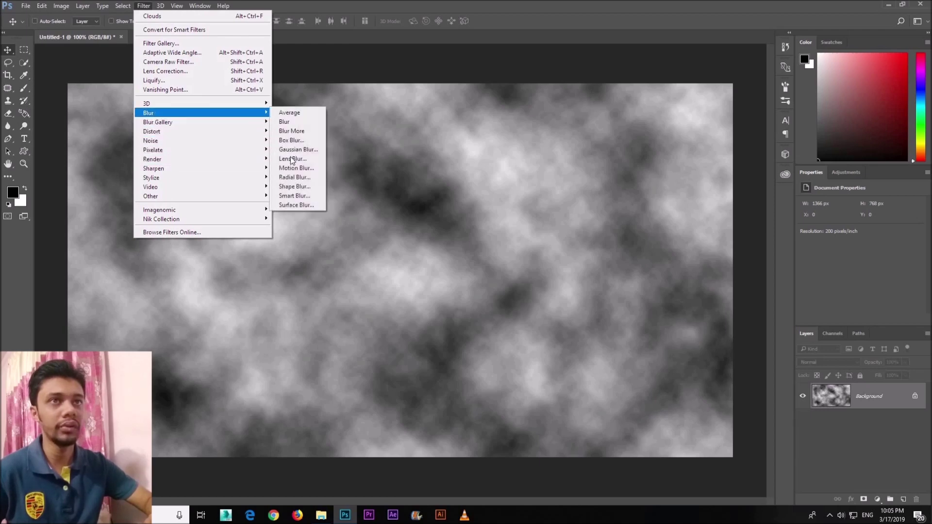
click(294, 178)
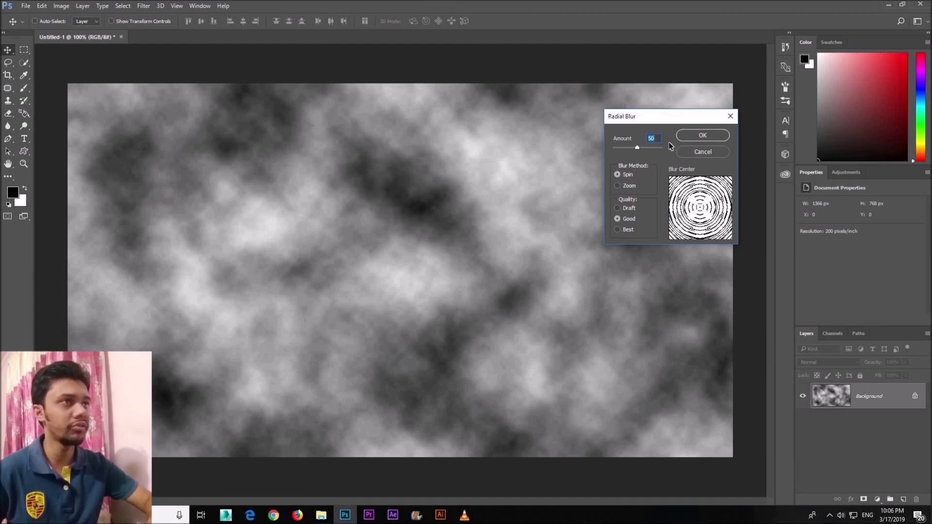
text(45)
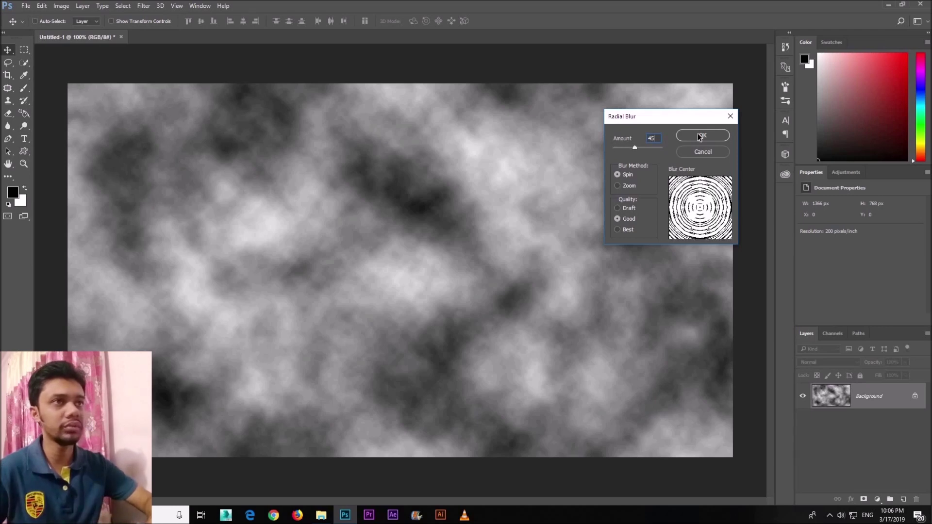
click(699, 137)
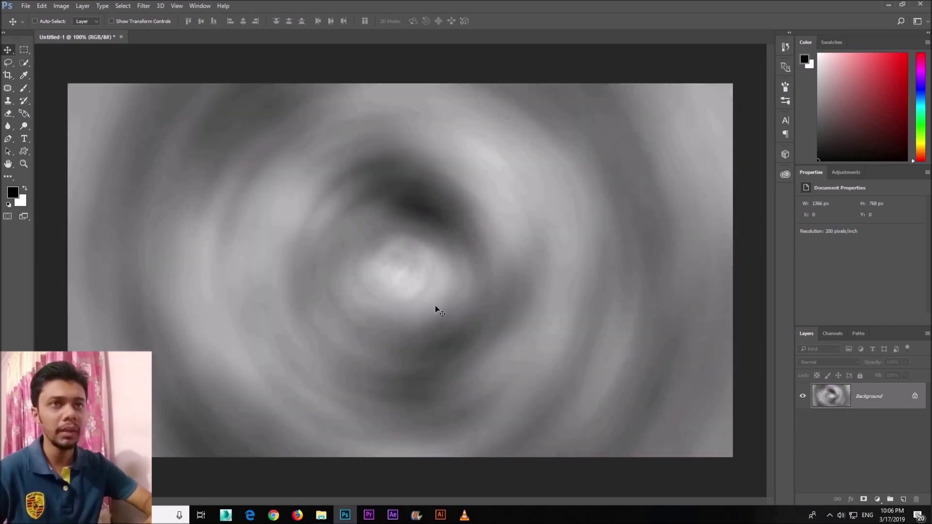
key(ctrl+plus)
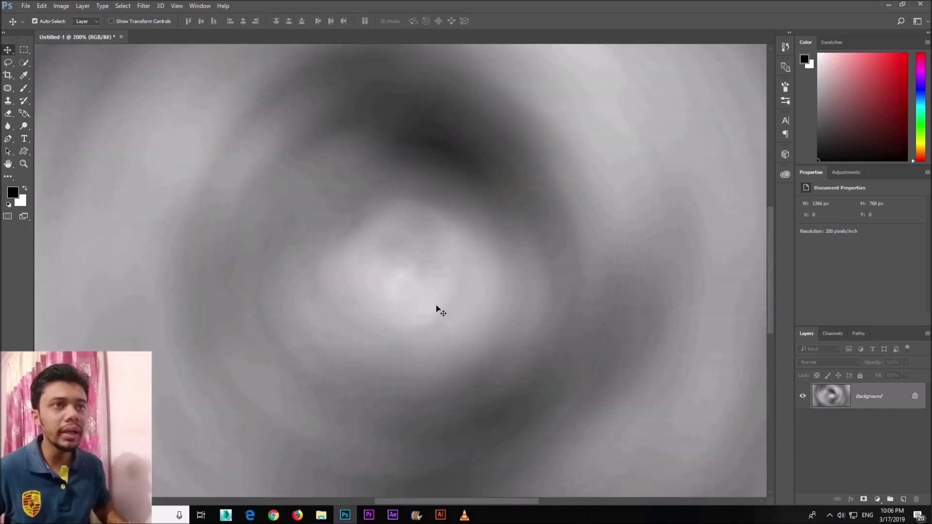
key(ctrl+minus)
Soften the swirled clouds with a 2-pixel Gaussian blur.
click(145, 5)
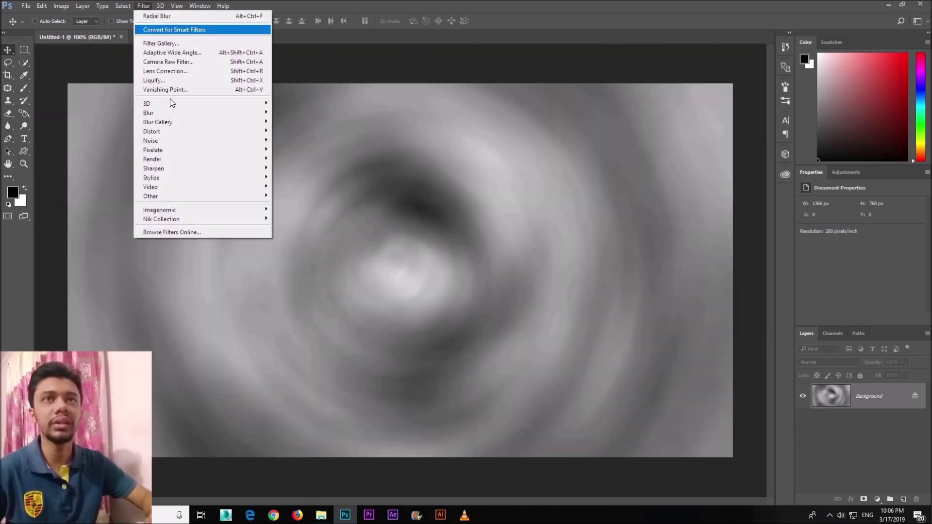
click(304, 150)
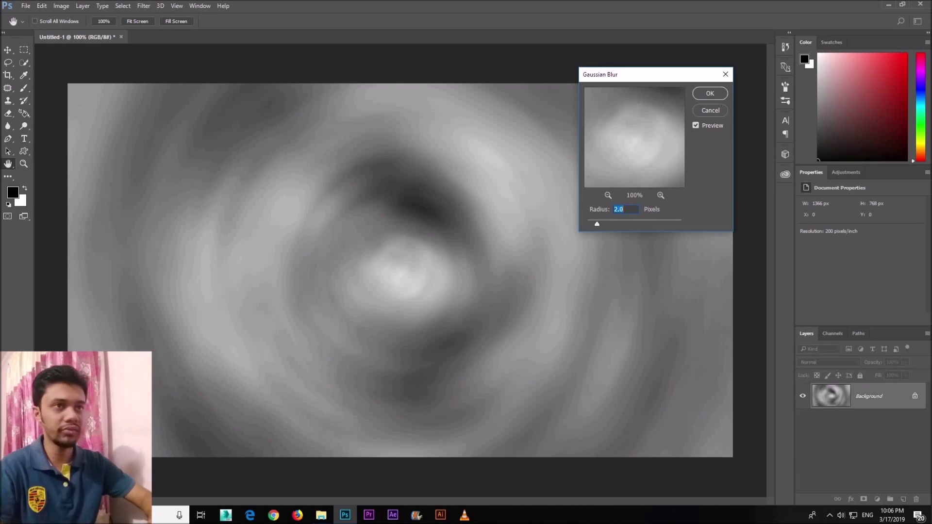
click(709, 93)
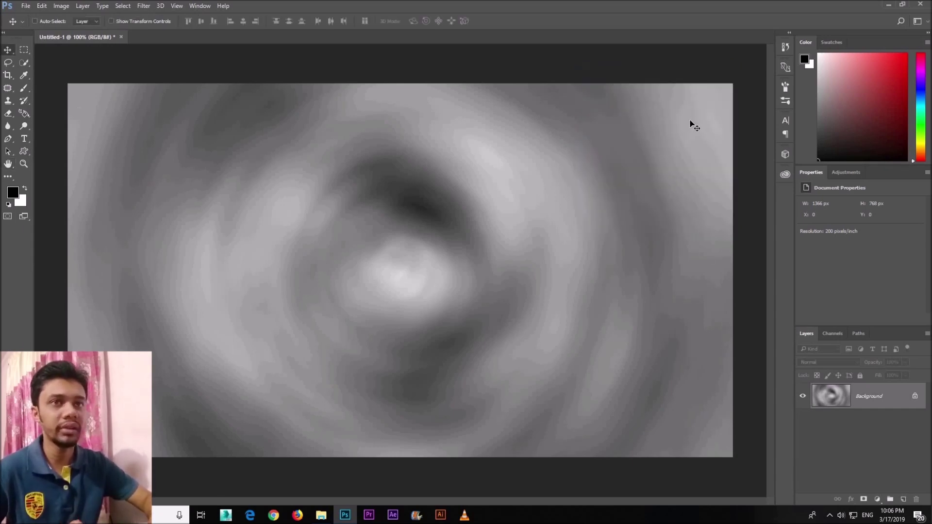
Apply a Bas Relief filter (Detail 15, Smoothness 5, light from Bottom) to the swirl.
click(144, 6)
click(158, 44)
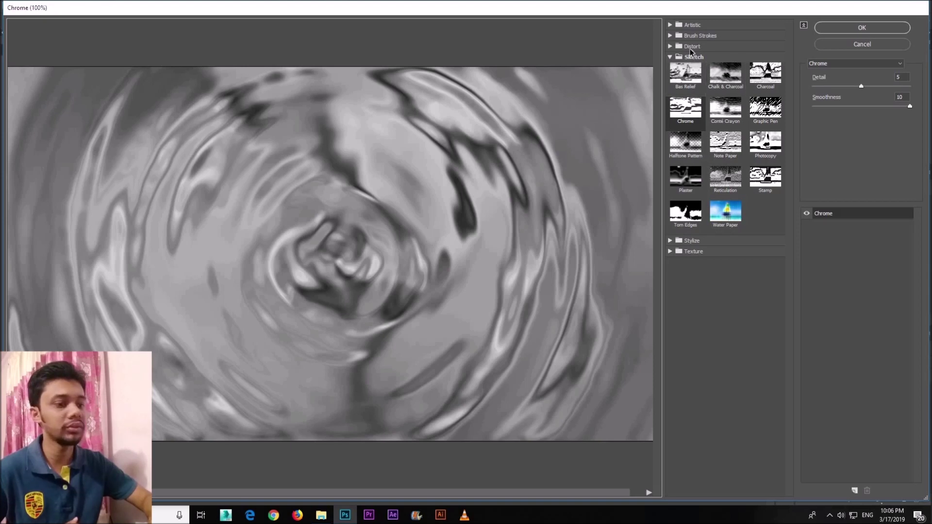
click(695, 36)
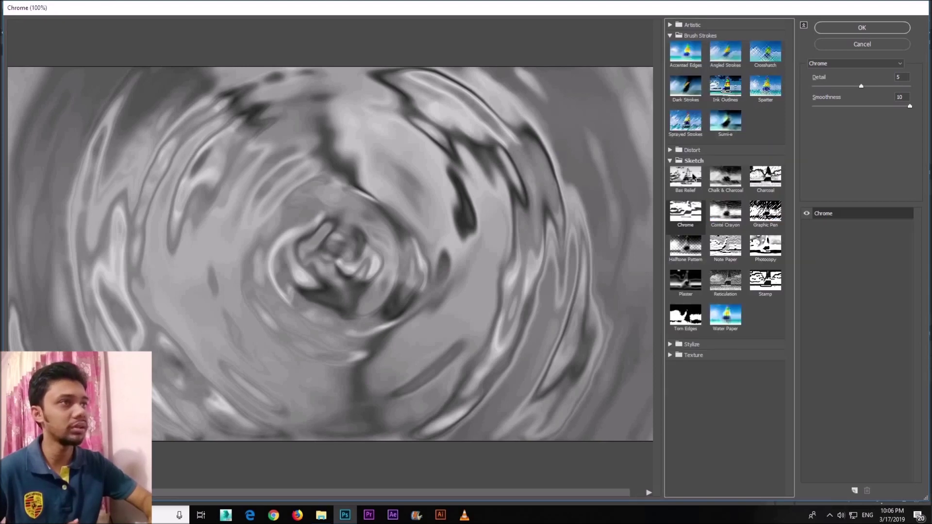
click(693, 179)
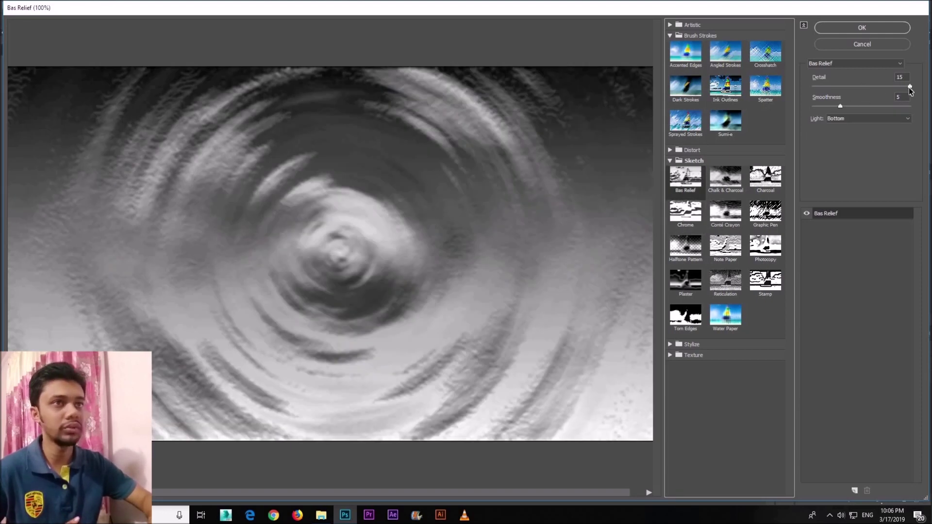
drag(910, 86, 828, 87)
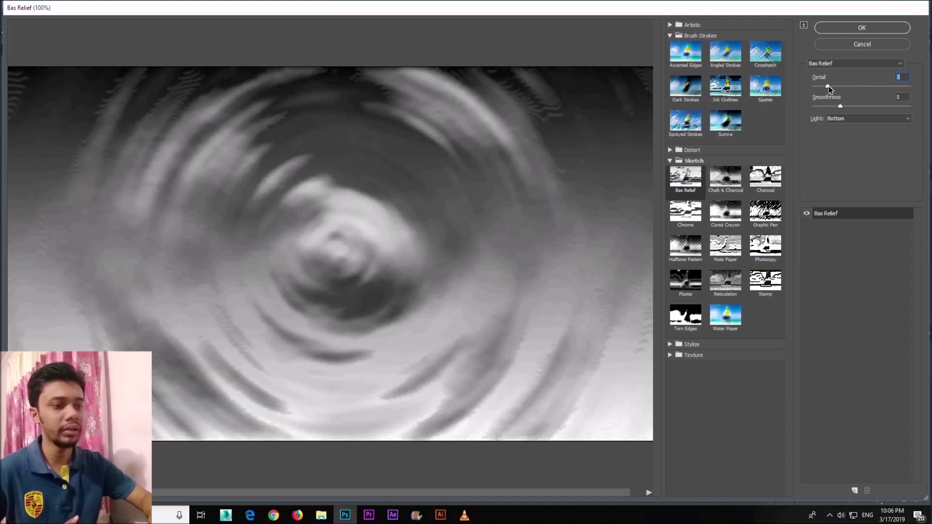
drag(830, 89, 833, 91)
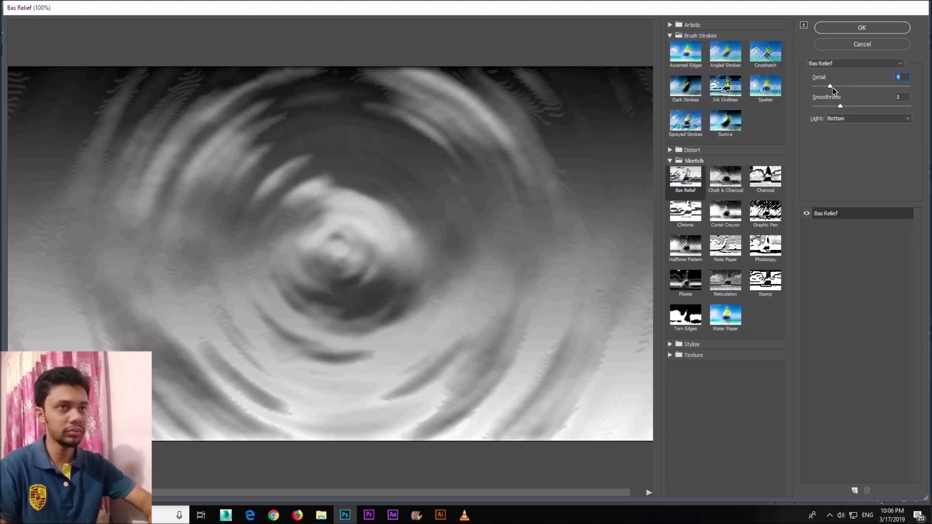
drag(832, 88, 926, 93)
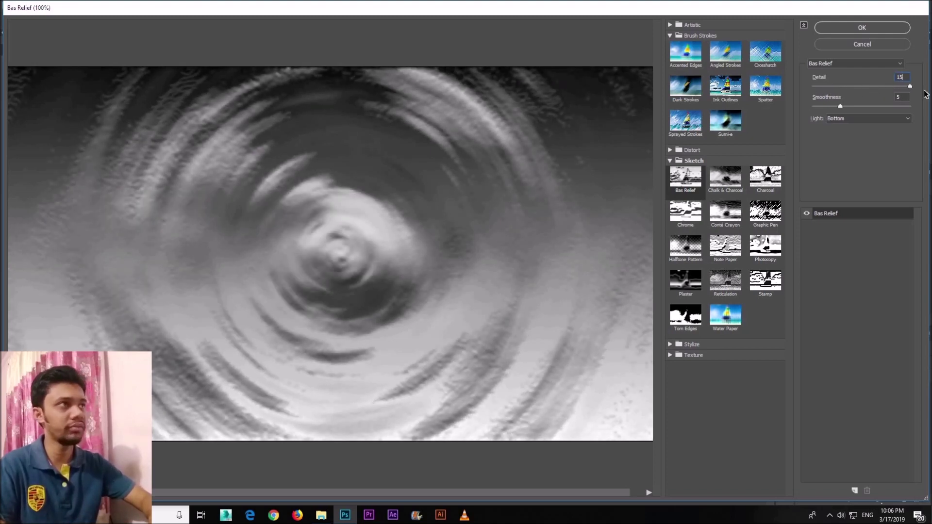
click(863, 28)
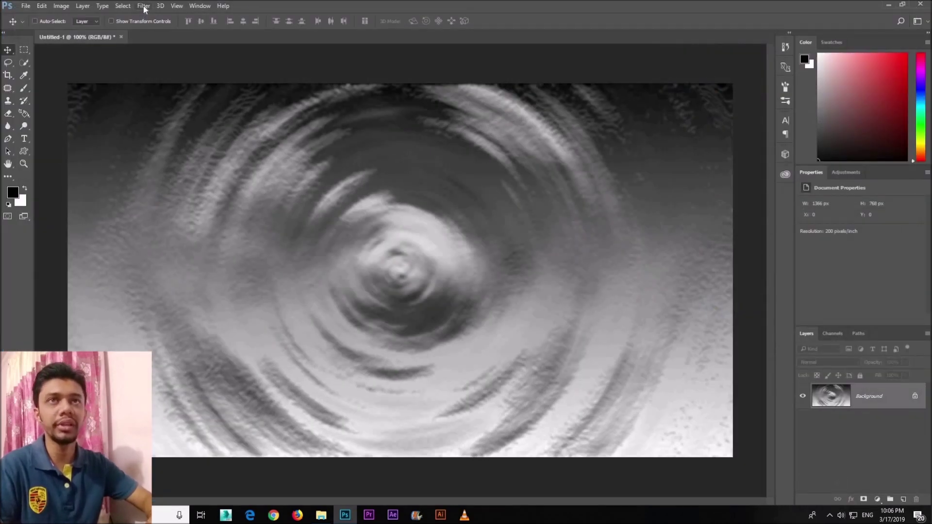
Apply a Filter Gallery Chrome effect with Detail 4 and Smoothness 10.
click(144, 6)
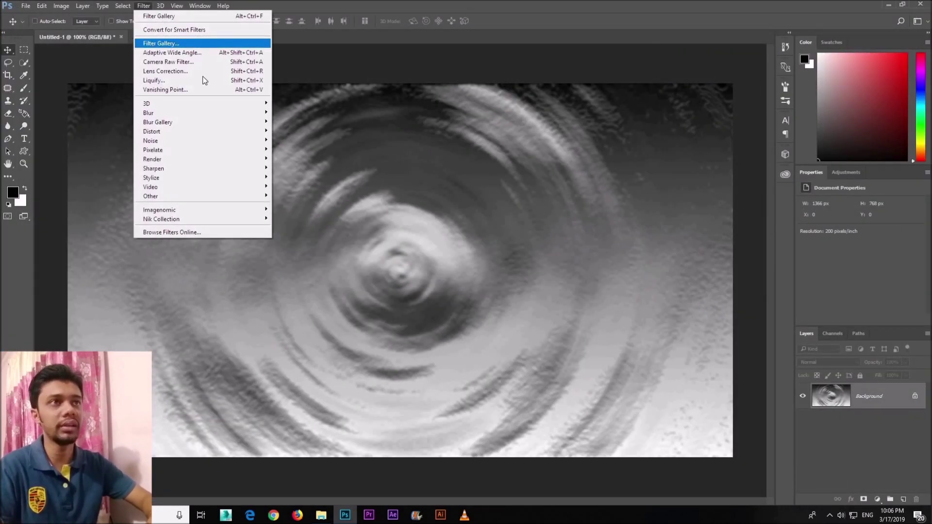
click(153, 43)
click(677, 113)
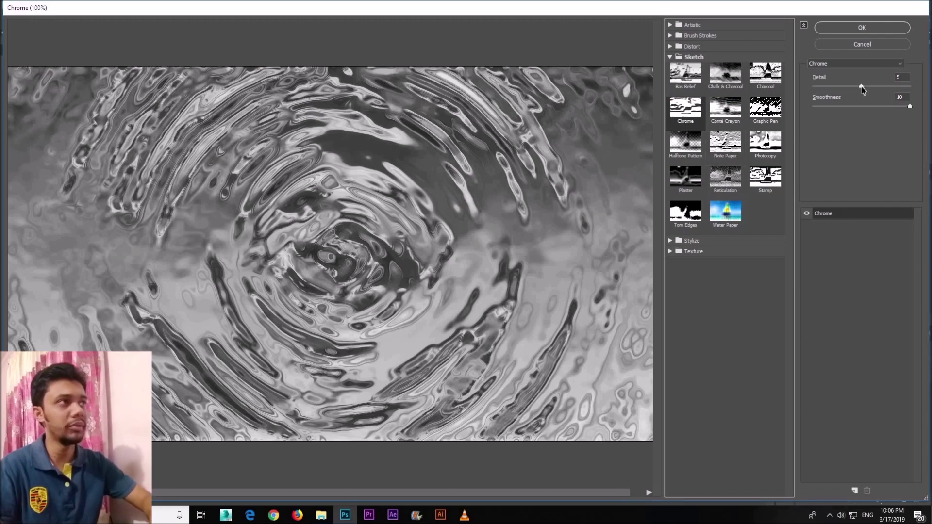
drag(862, 87, 917, 92)
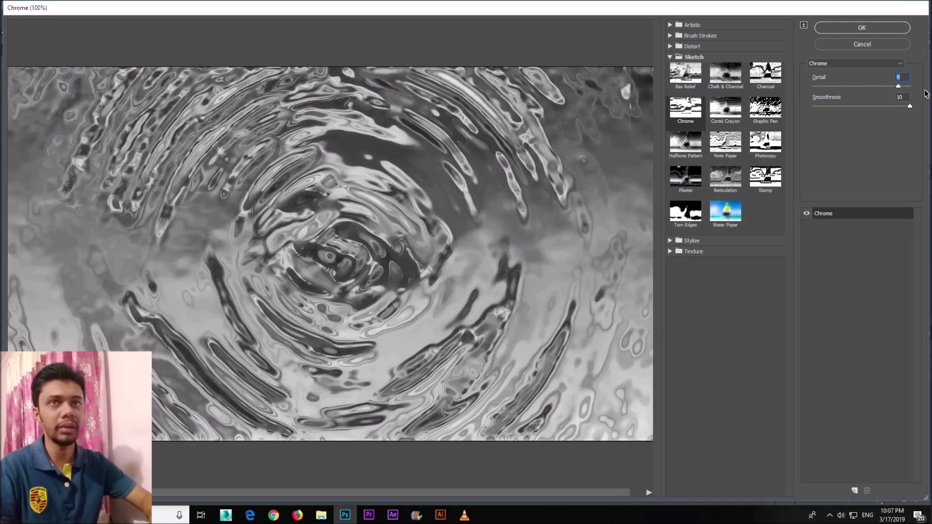
drag(908, 88, 862, 88)
key(shift+Up)
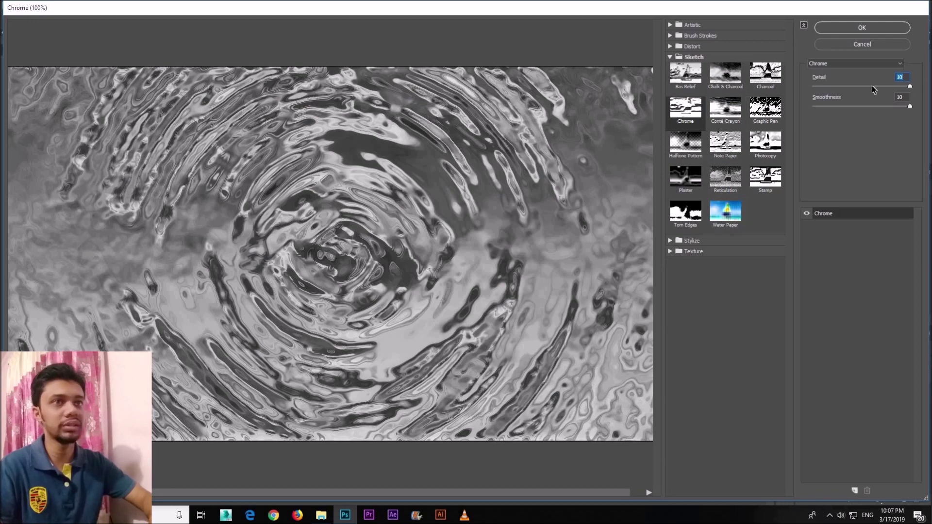
drag(872, 87, 811, 88)
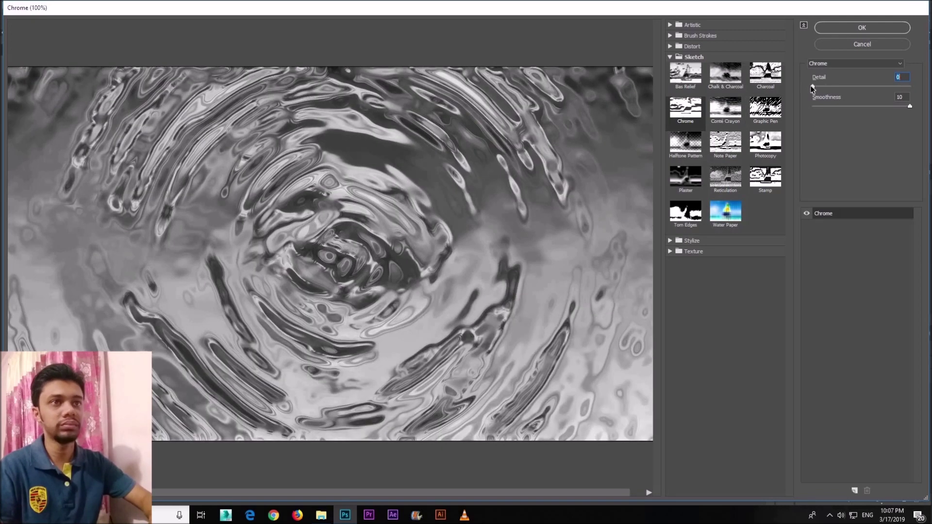
click(855, 86)
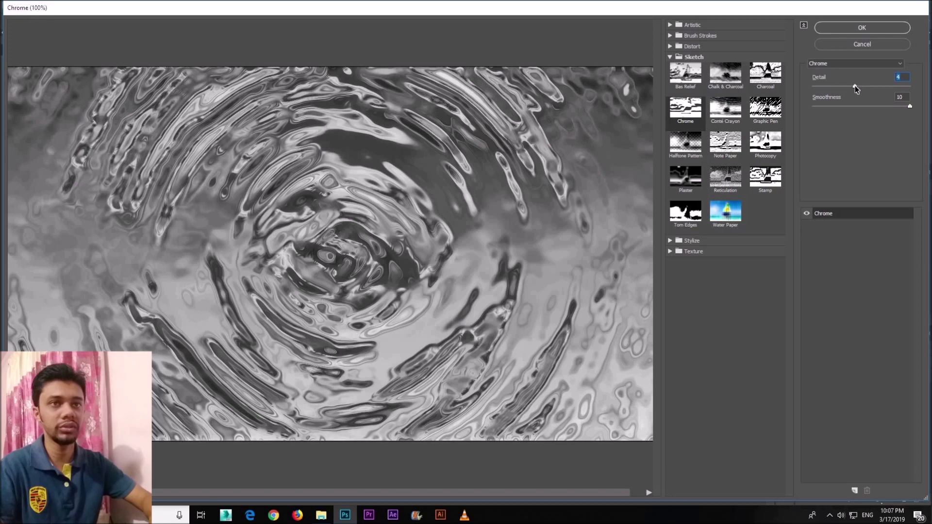
key(Down)
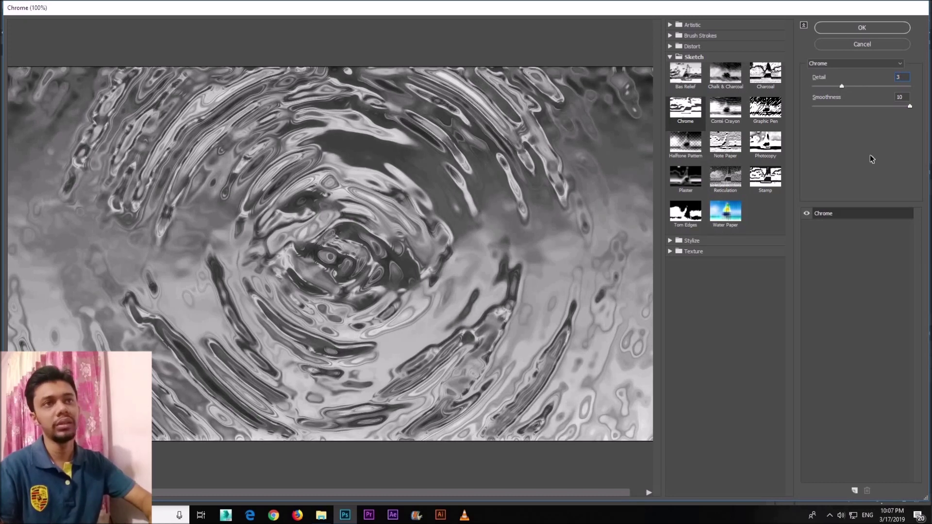
key(Up)
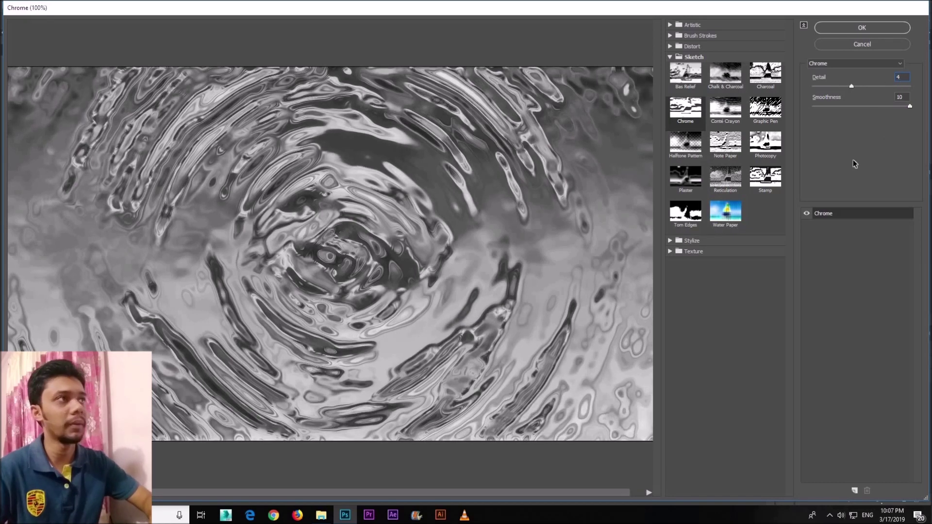
click(843, 31)
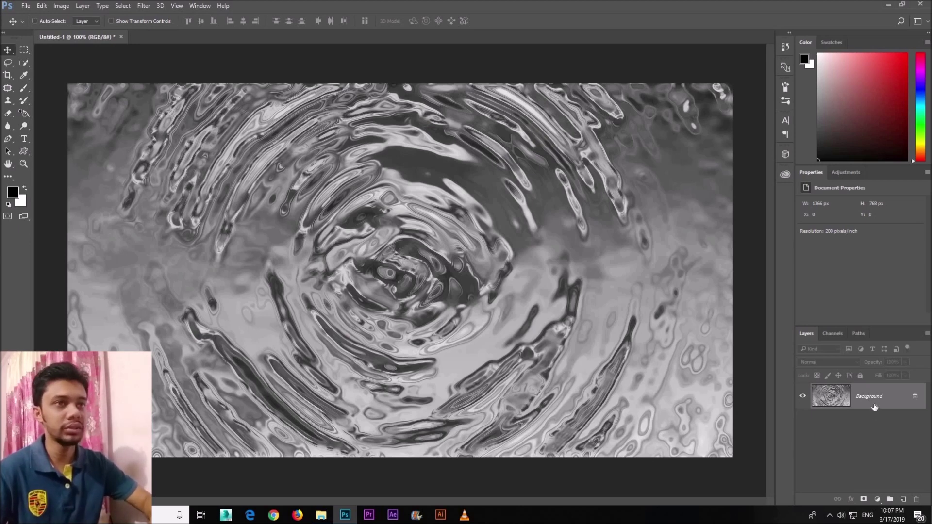
click(878, 499)
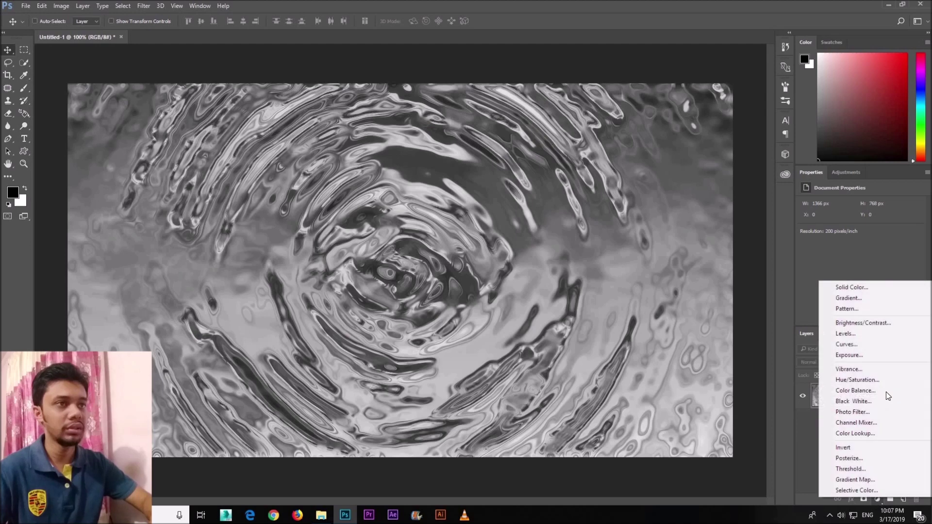
Add a colorized Hue/Saturation layer with Hue 206, Saturation 38 and Lightness -1.
click(858, 380)
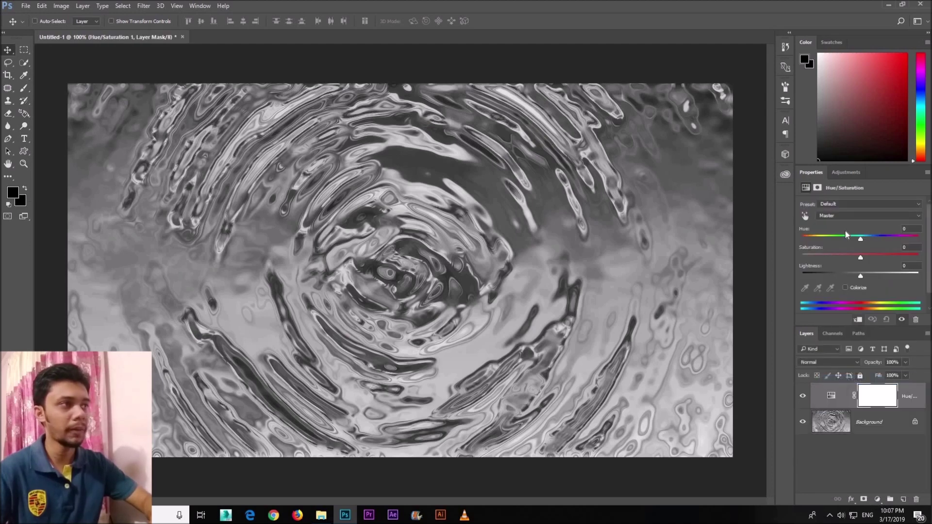
click(847, 288)
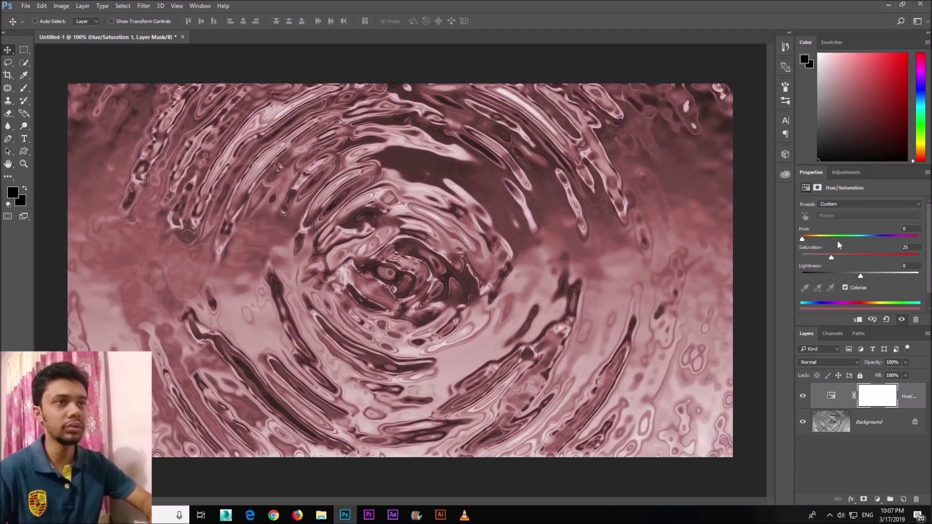
drag(836, 241, 871, 238)
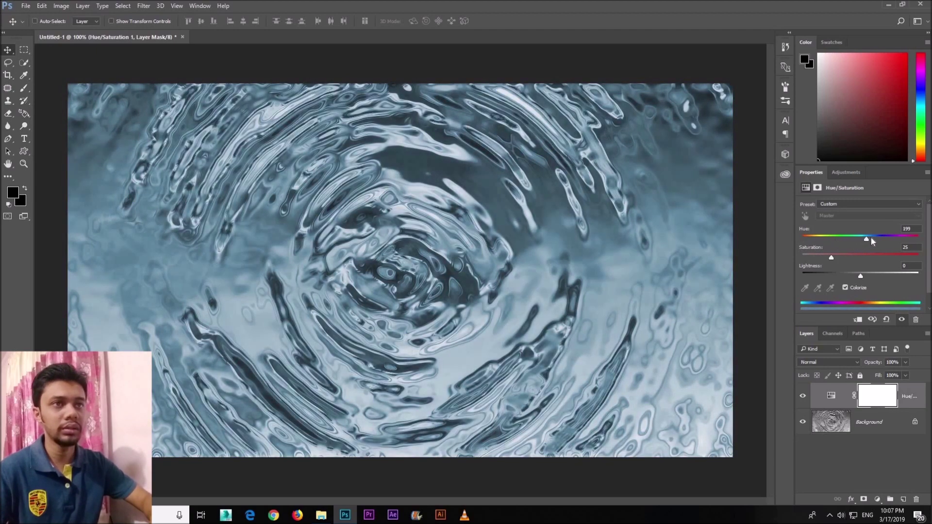
drag(870, 237, 868, 238)
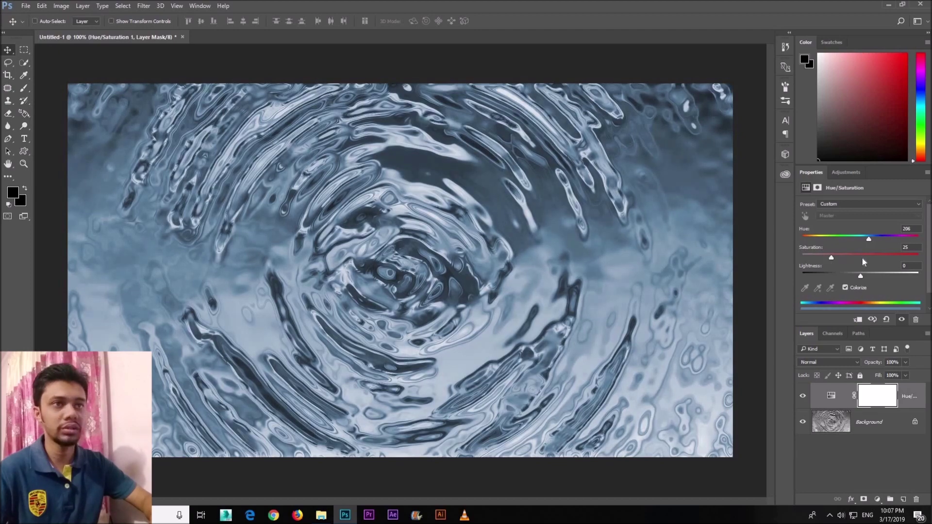
click(835, 258)
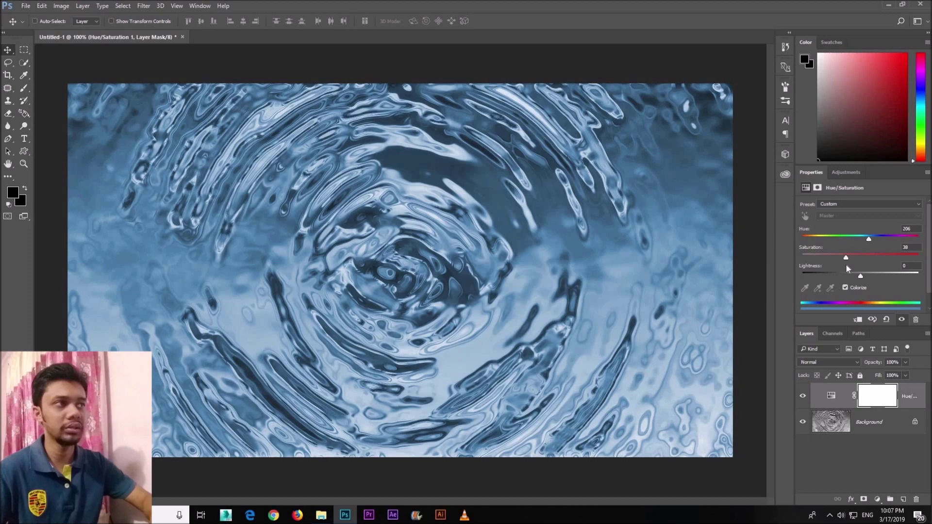
drag(858, 278, 859, 276)
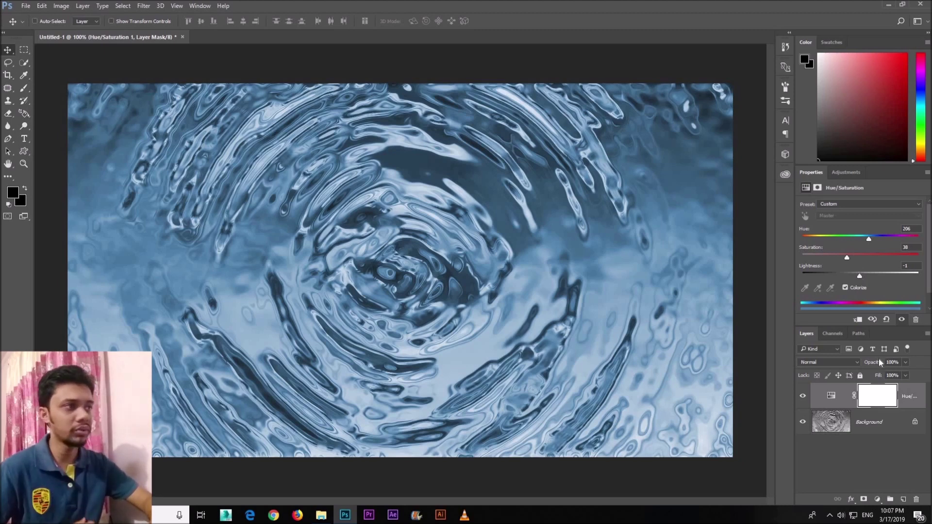
click(877, 500)
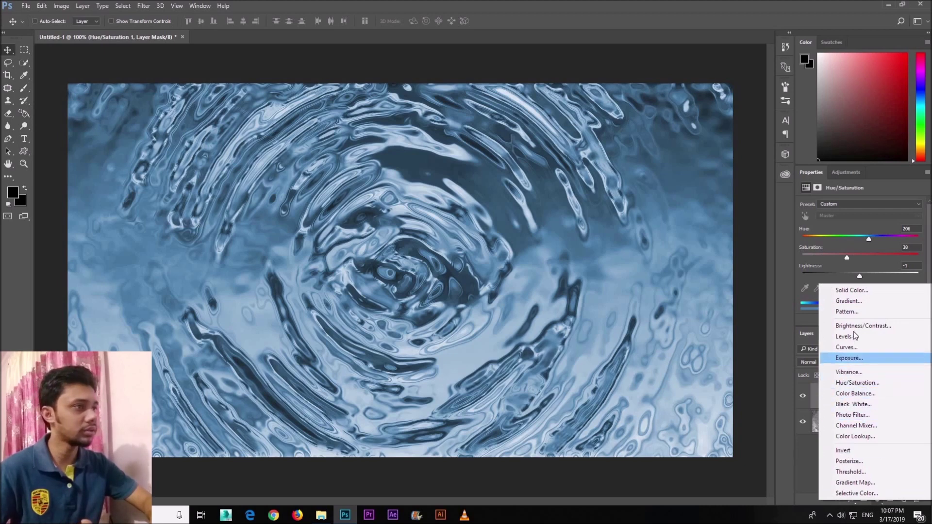
Add a Color Balance layer with midtones Cyan–Red -32, Magenta–Green +7, Yellow–Blue +3.
click(853, 394)
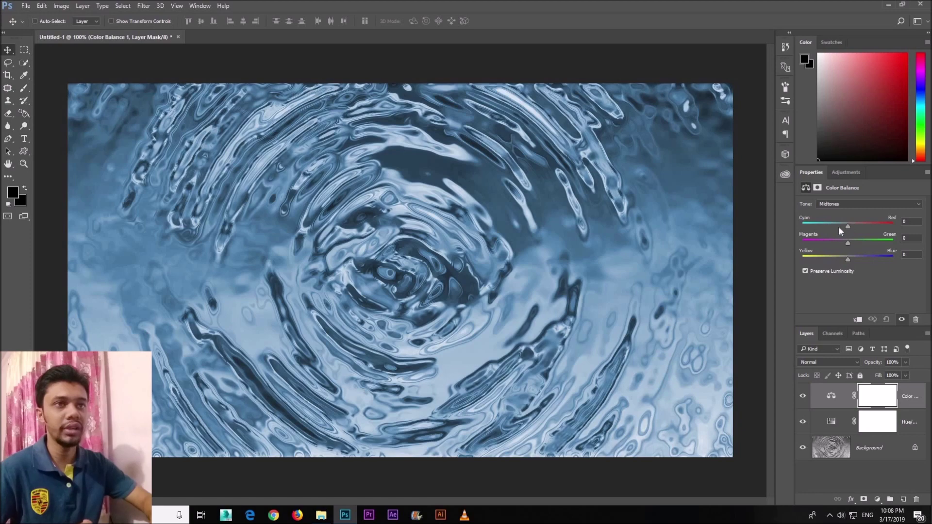
drag(831, 226, 836, 241)
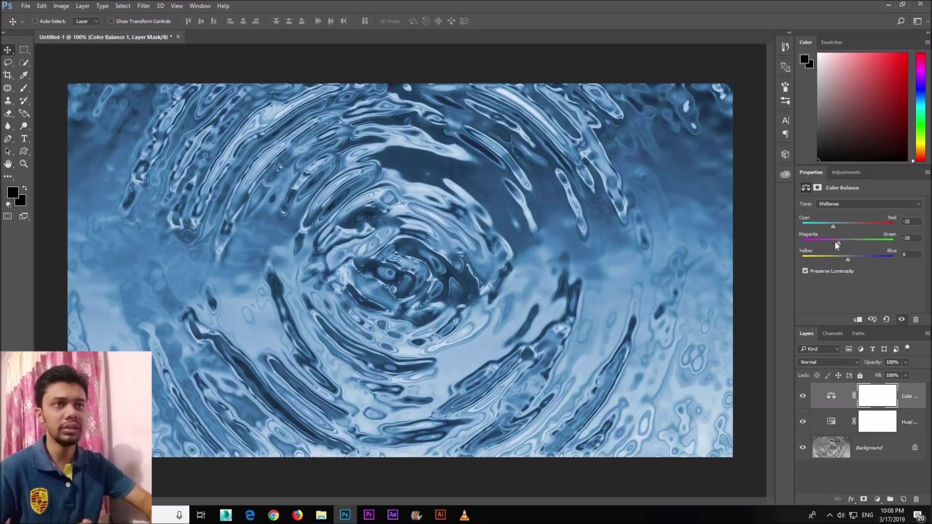
click(856, 242)
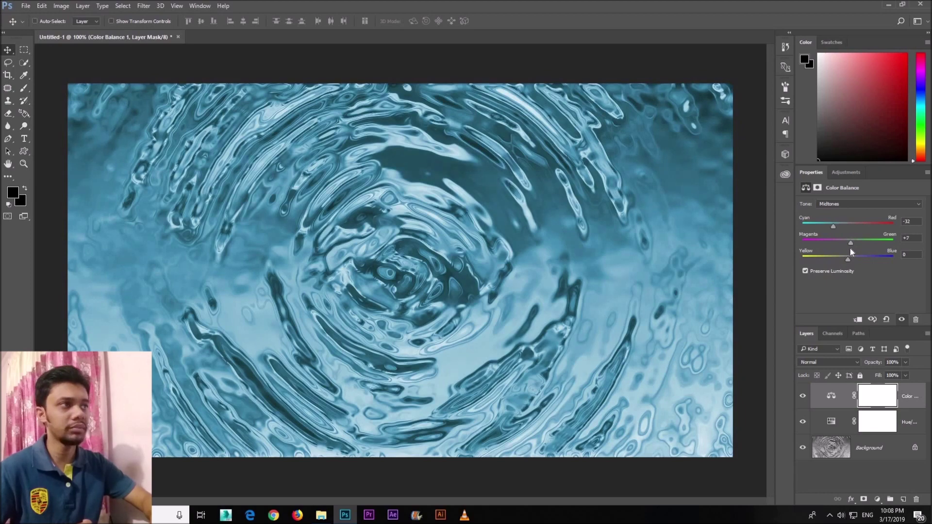
mouse_move(848, 260)
mouse_down()
mouse_move(829, 260)
mouse_move(850, 261)
mouse_up()
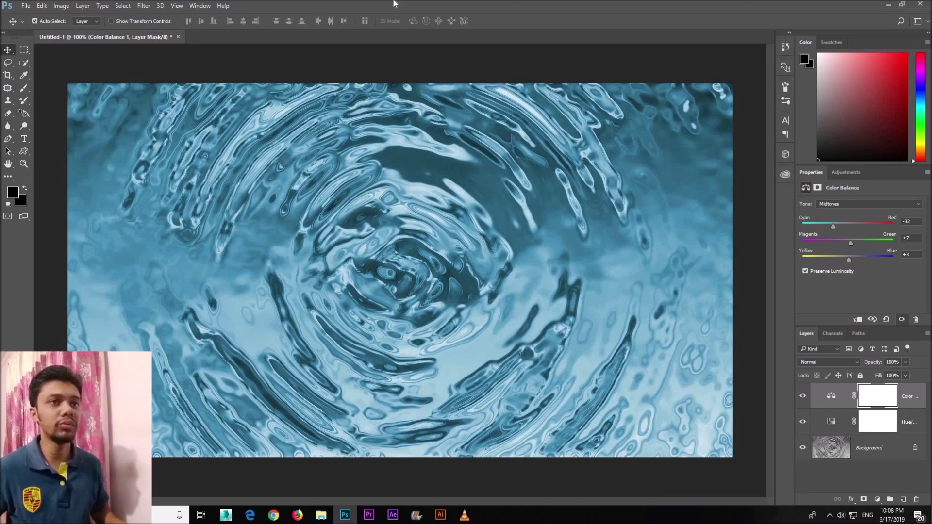
key(ctrl+minus)
key(ctrl+minus)
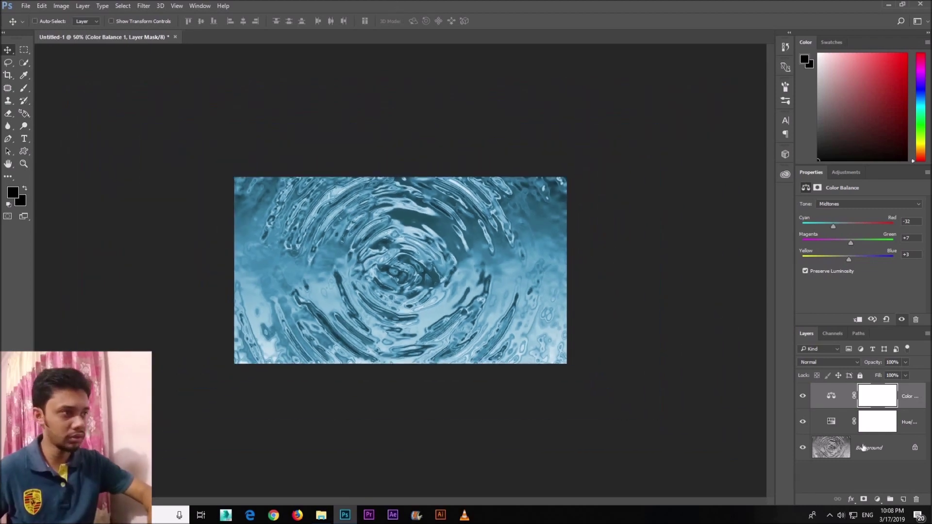
Select the Background water layer and bring up its canvas context menu.
click(863, 447)
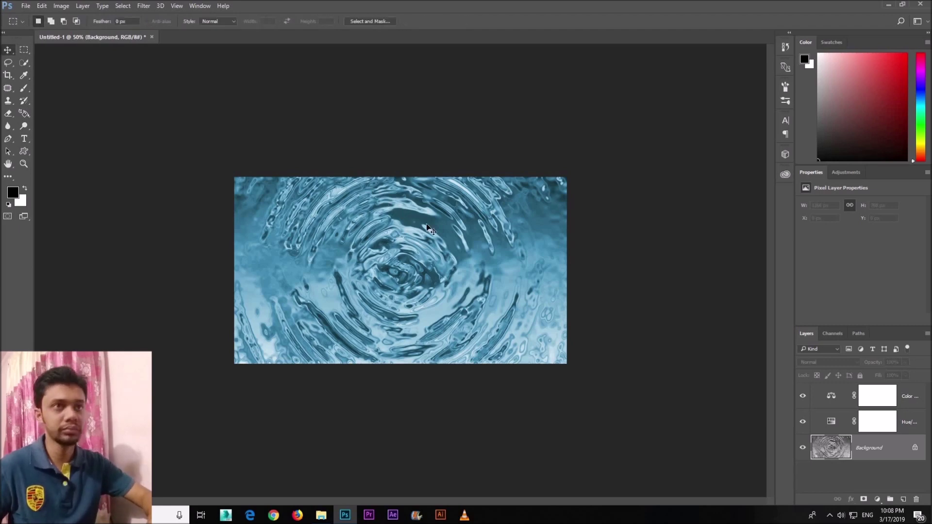
right_click(460, 299)
click(42, 56)
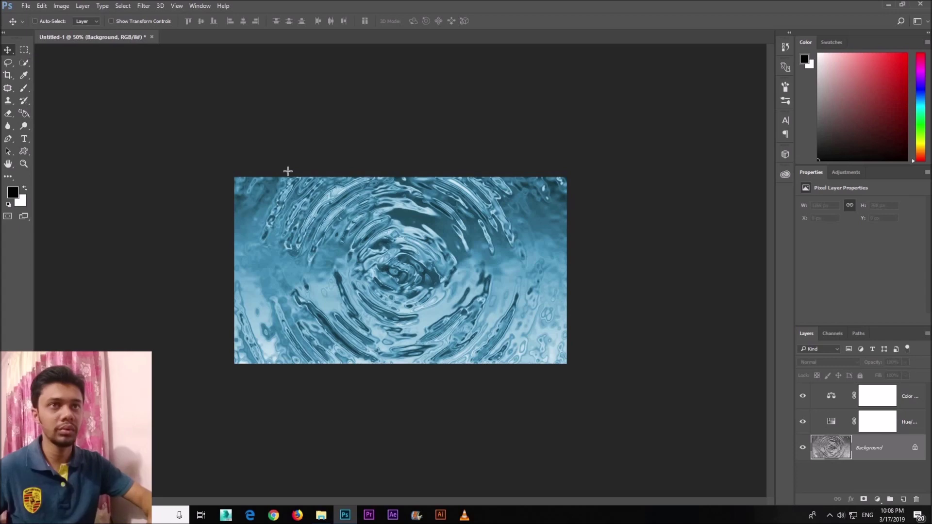
key(m)
right_click(348, 197)
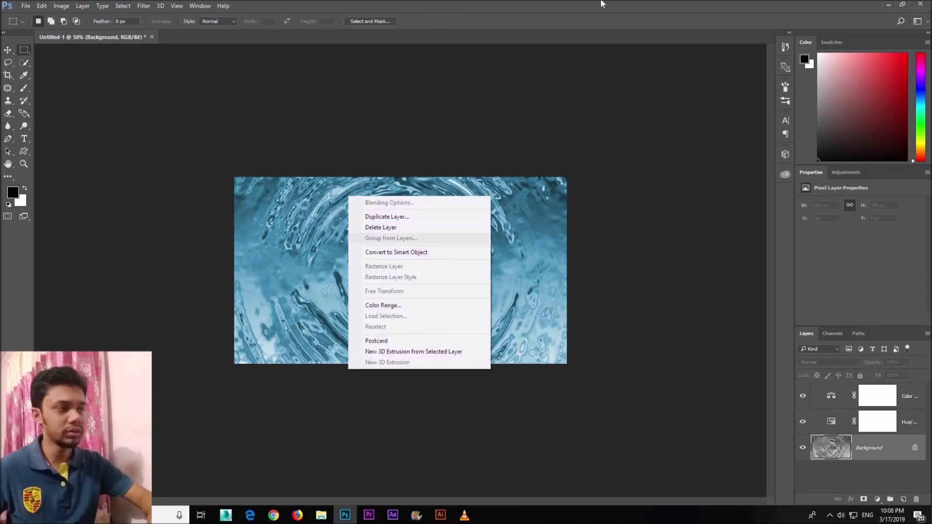
Unlock the water Background layer as an editable Layer 0.
click(899, 443)
click(916, 454)
key(h)
double_click(923, 457)
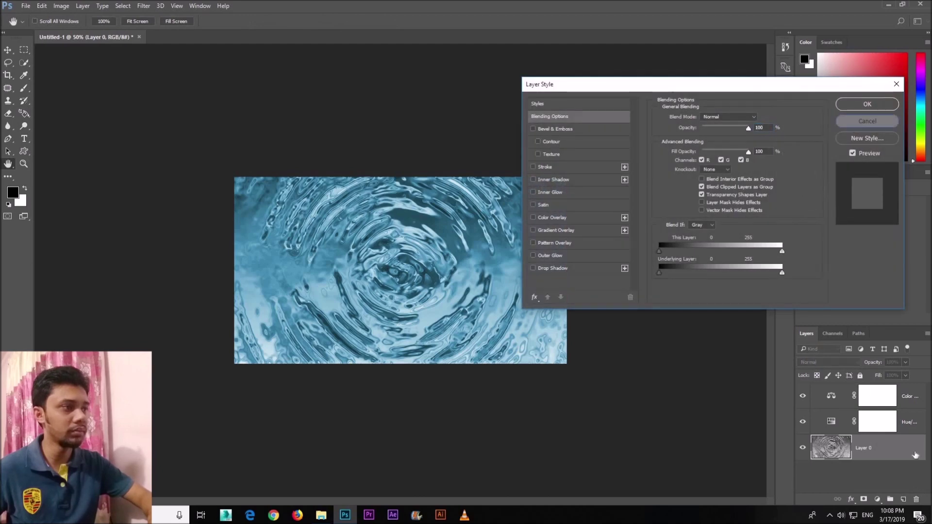
key(Return)
Try Free Transform on Layer 0, cancel it, and restart it with its options shown.
key(ctrl+t)
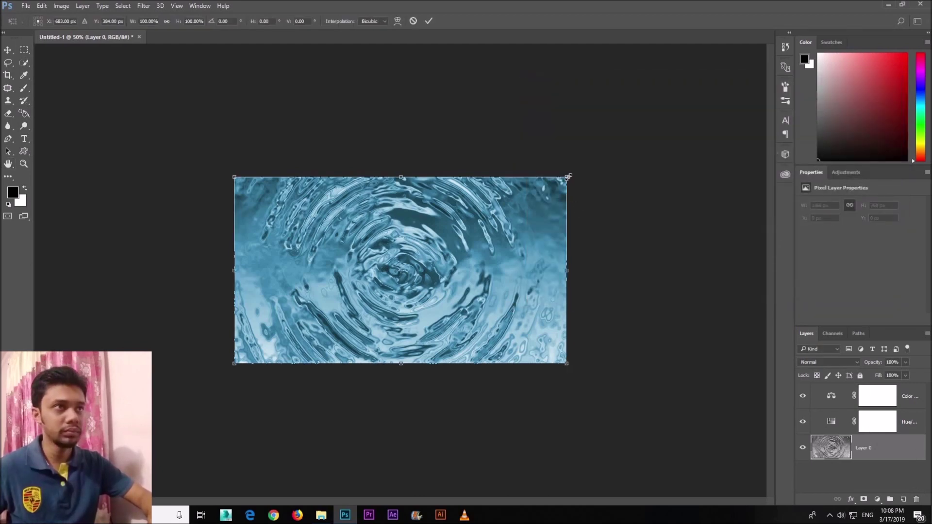
drag(568, 363, 567, 363)
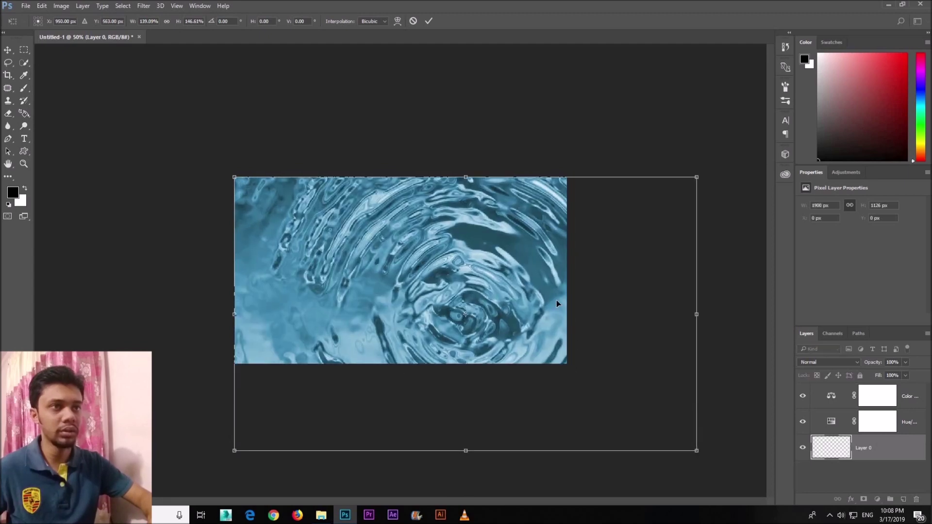
right_click(483, 276)
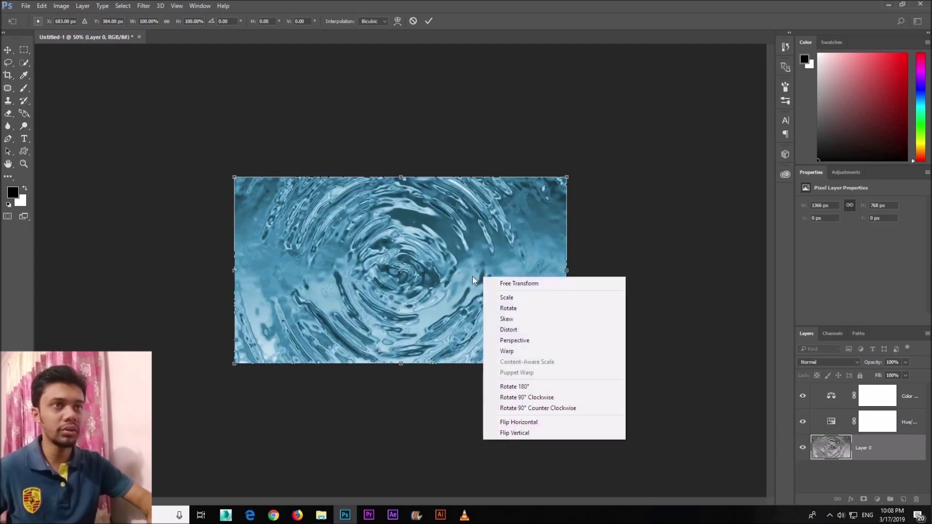
key(Escape)
key(Escape)
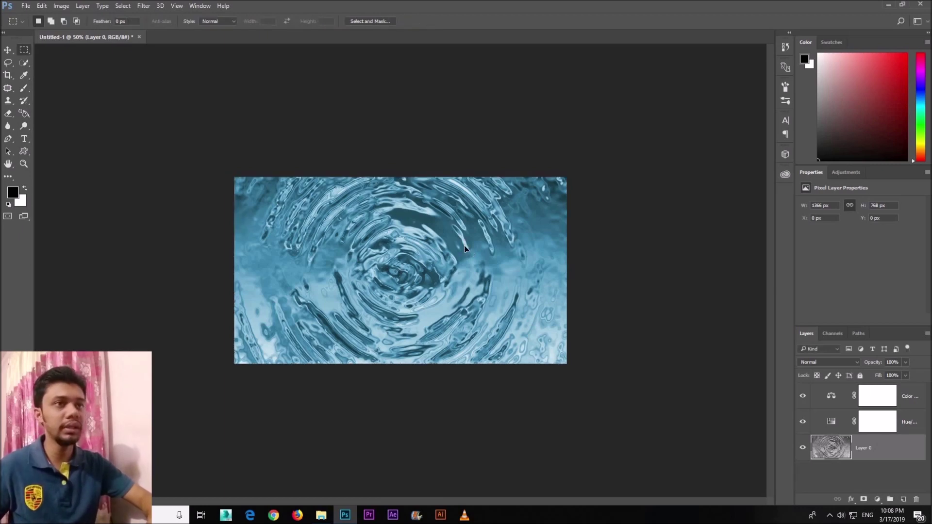
key(ctrl+t)
right_click(447, 236)
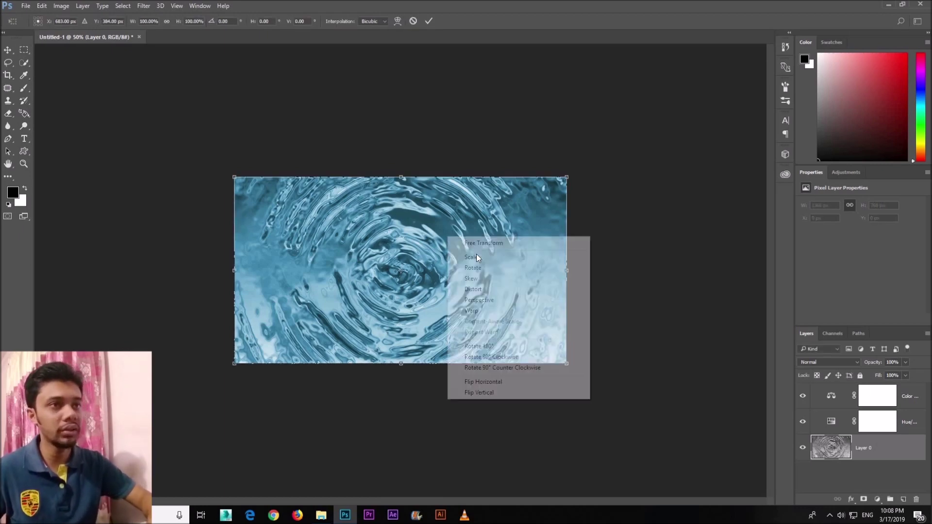
Distort the water layer, pulling bottom corners outward and top corners down.
click(479, 291)
mouse_move(567, 364)
mouse_down()
mouse_move(753, 437)
mouse_move(778, 416)
mouse_up()
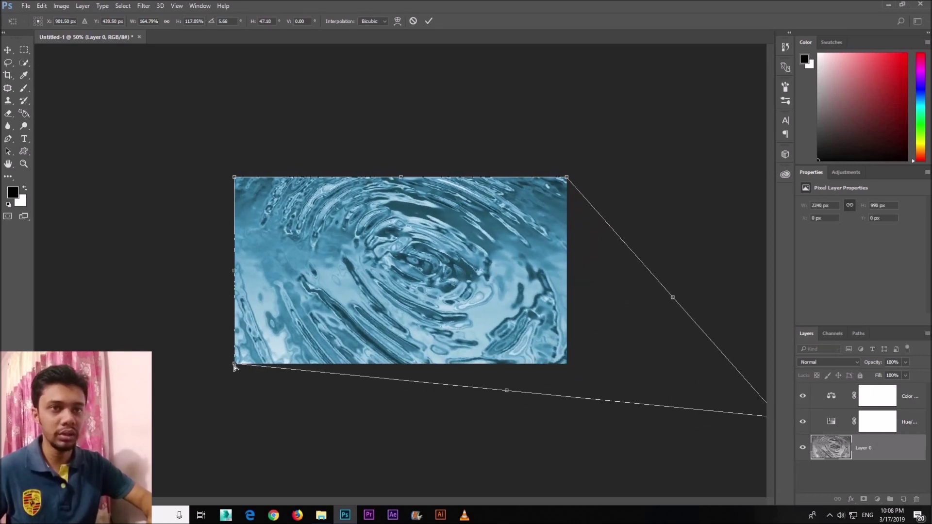
drag(234, 364, 5, 428)
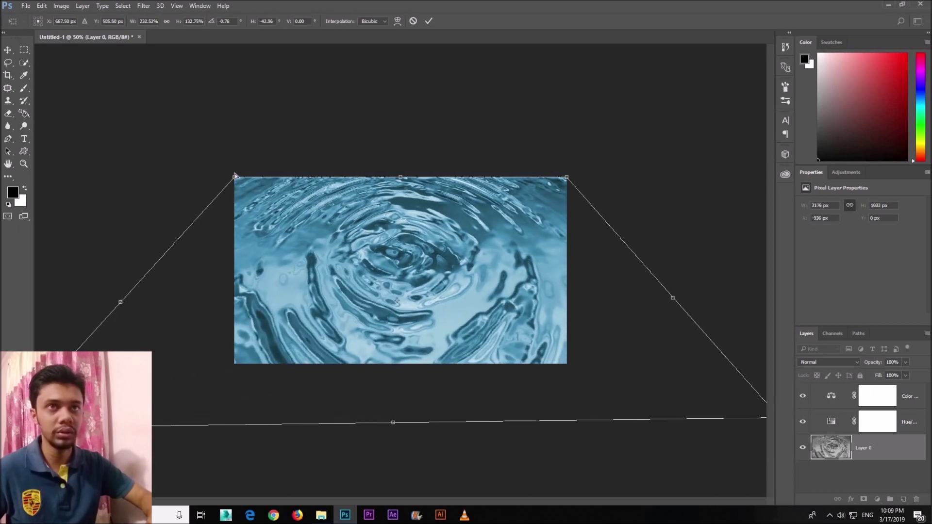
drag(235, 209, 234, 270)
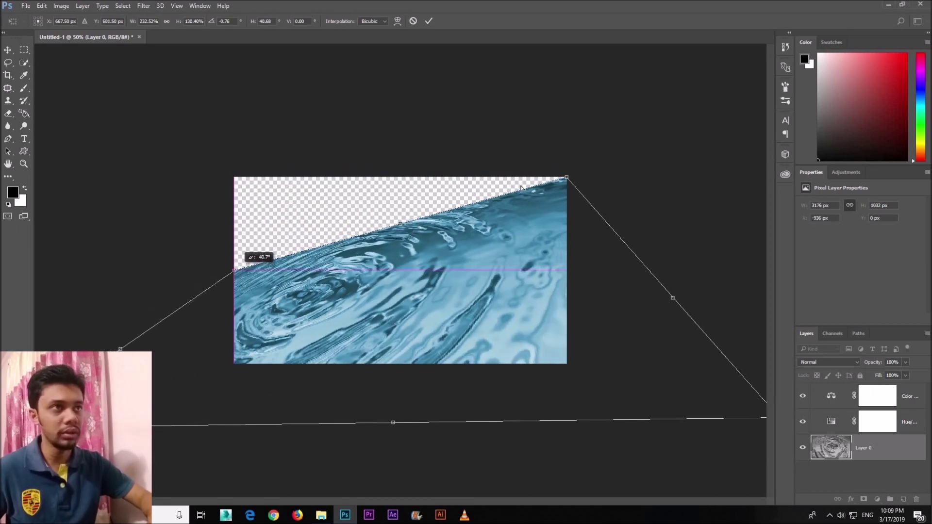
drag(567, 264, 567, 267)
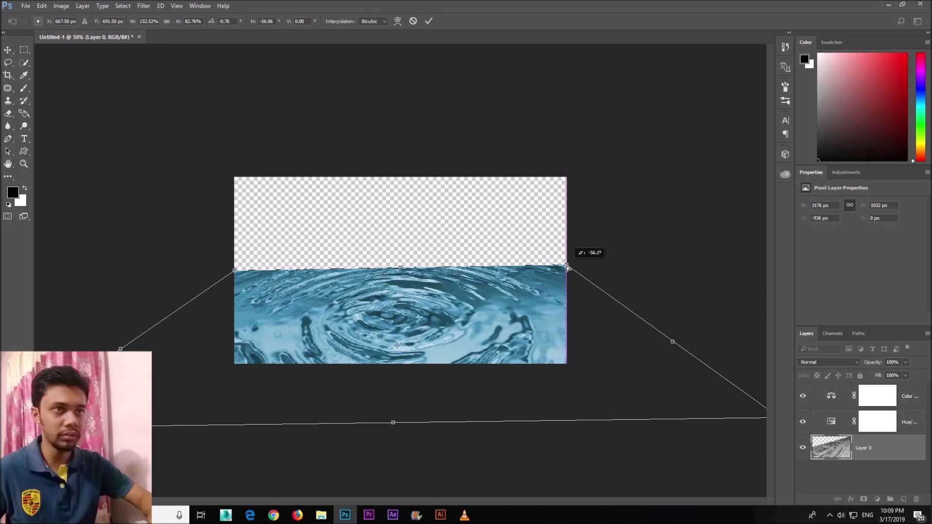
drag(496, 308, 494, 293)
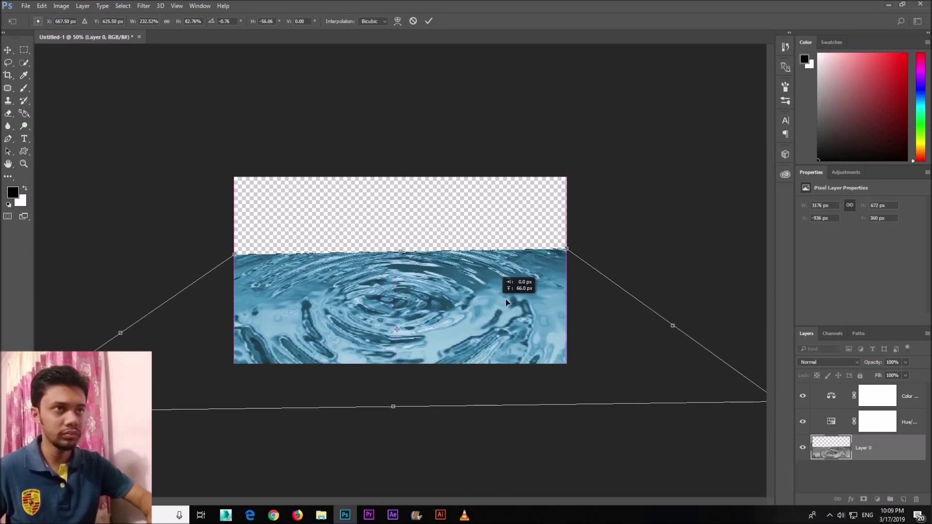
drag(569, 253, 569, 254)
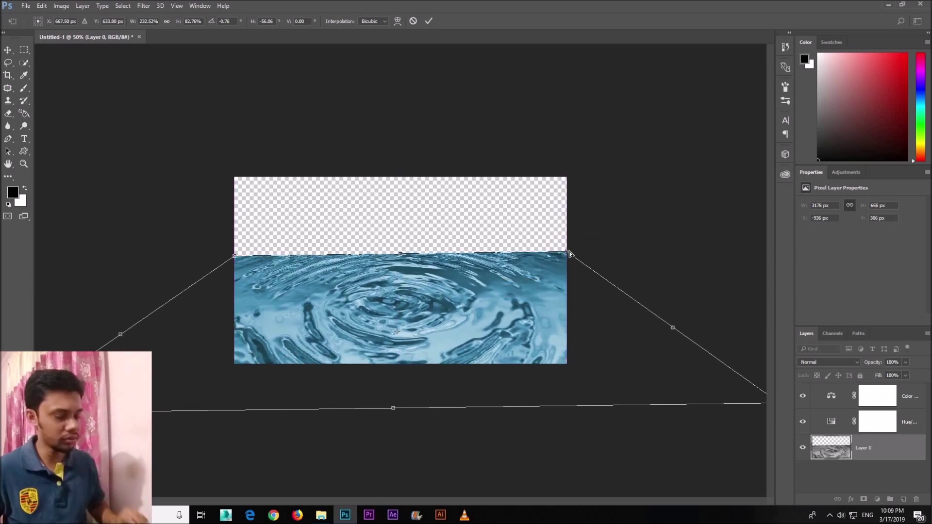
Widen the bottom corners further and commit the perspective distortion.
key(ctrl+minus)
drag(657, 364, 725, 369)
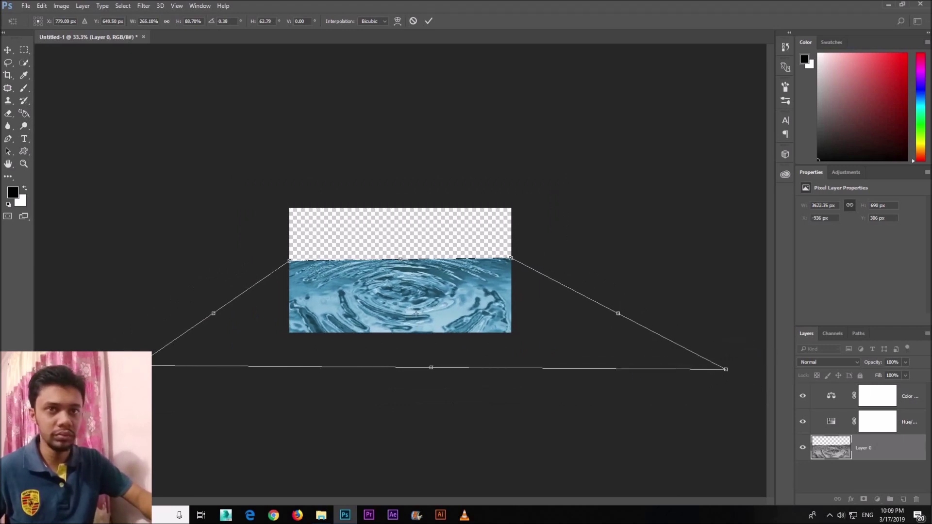
drag(137, 366, 114, 367)
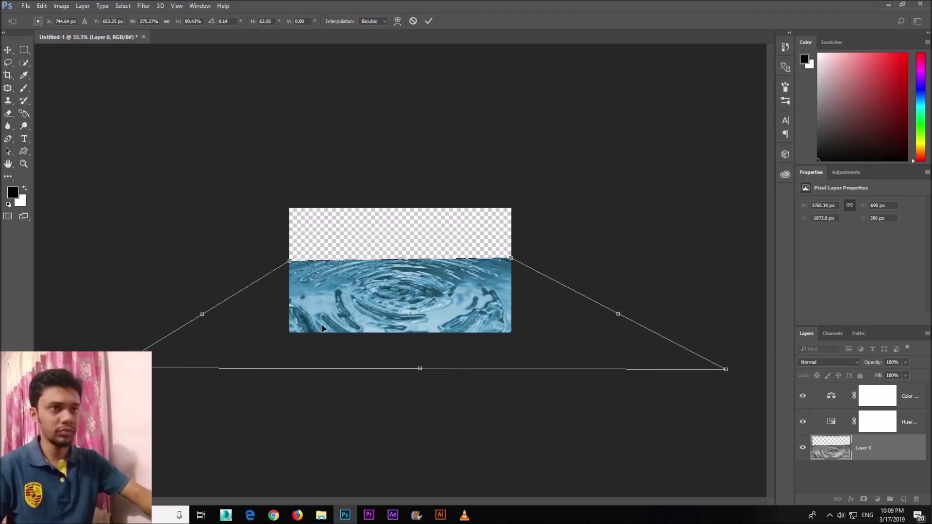
key(Return)
key(ctrl+plus)
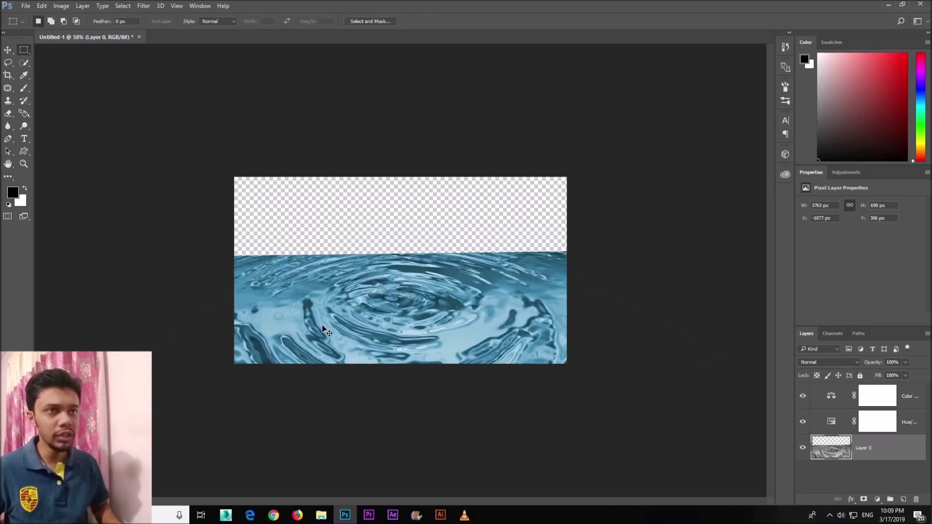
key(ctrl+plus)
key(ctrl+plus)
key(ctrl+minus)
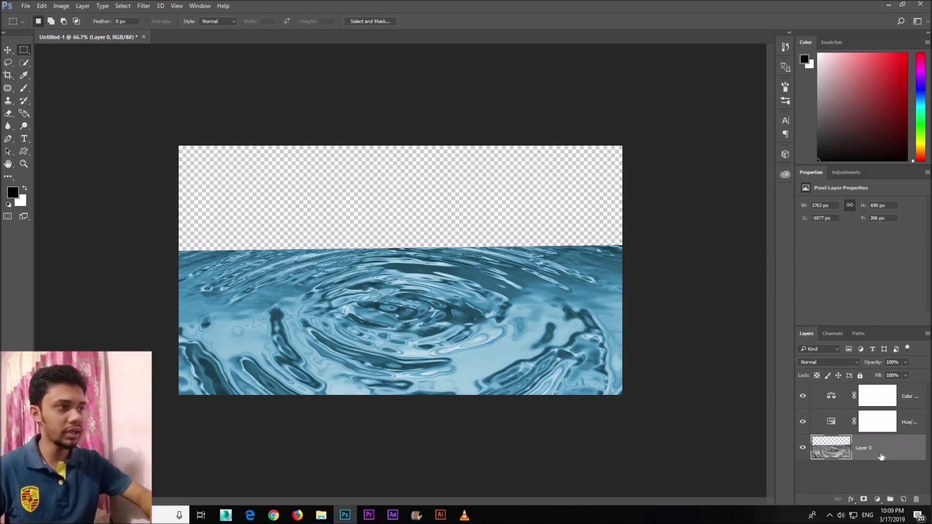
Duplicate the water layer, flip it vertically and move it up to fill the top.
key(ctrl+j)
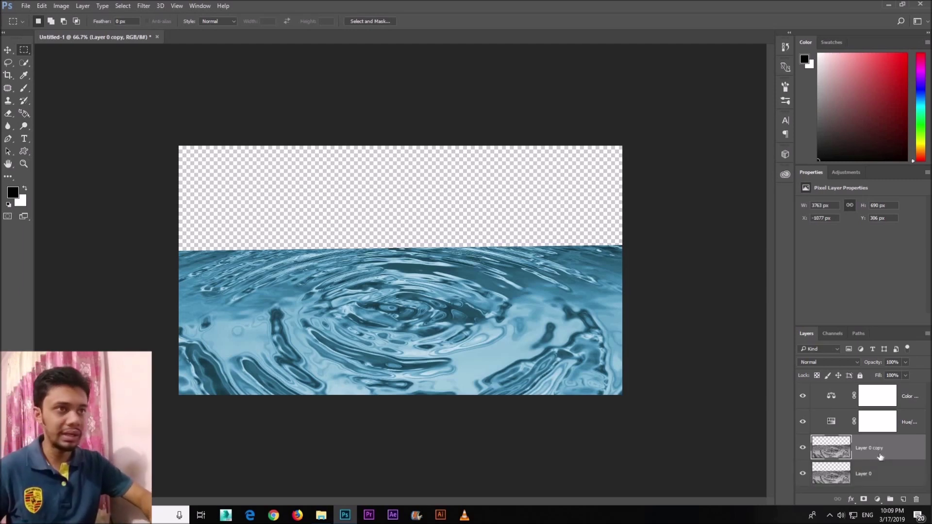
key(ctrl+t)
right_click(401, 290)
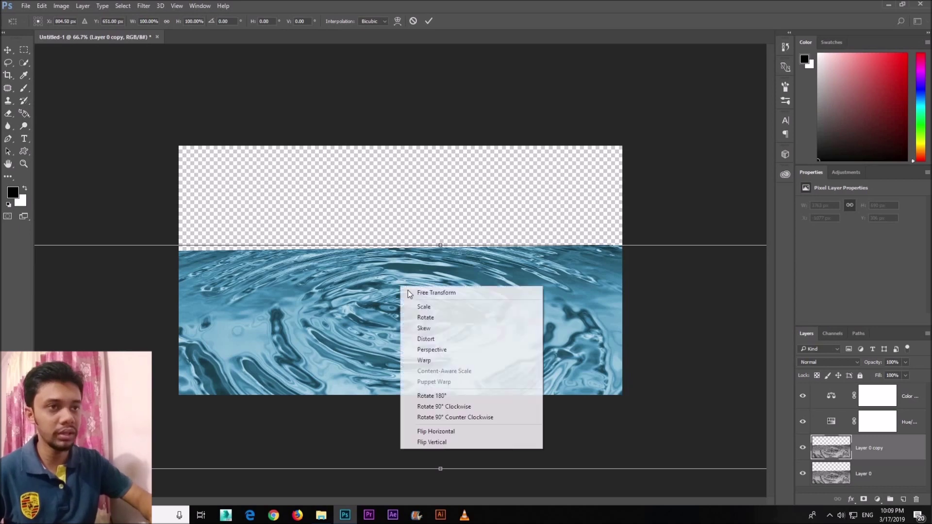
click(450, 441)
mouse_move(474, 326)
mouse_down()
mouse_move(475, 102)
mouse_move(475, 115)
mouse_up()
key(Return)
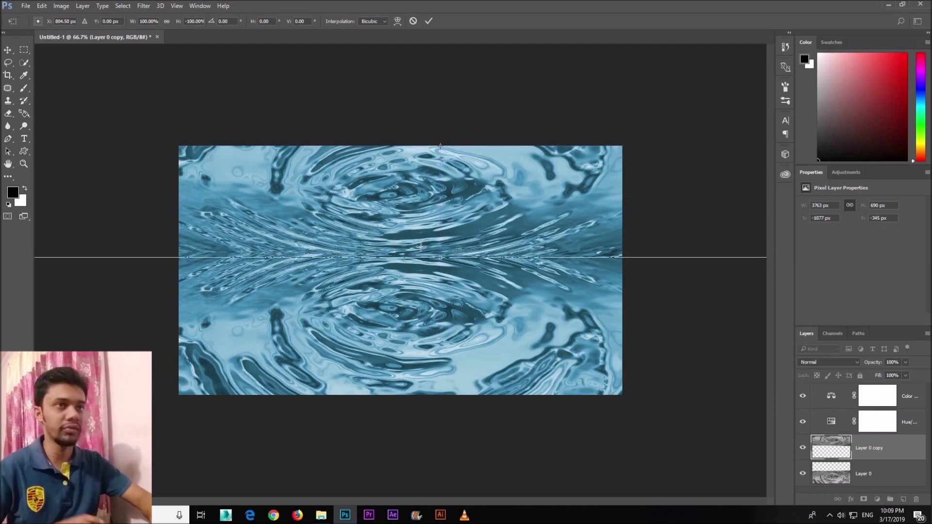
key(m)
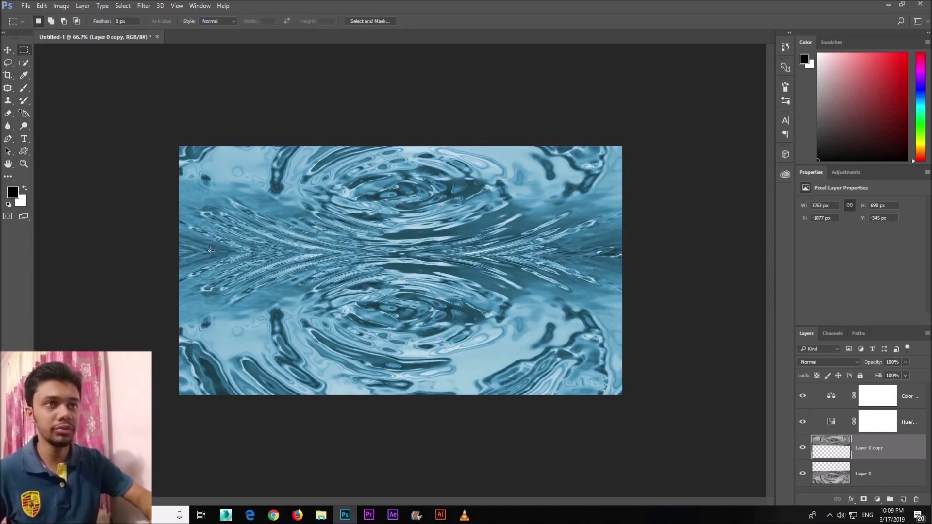
key(ctrl+plus)
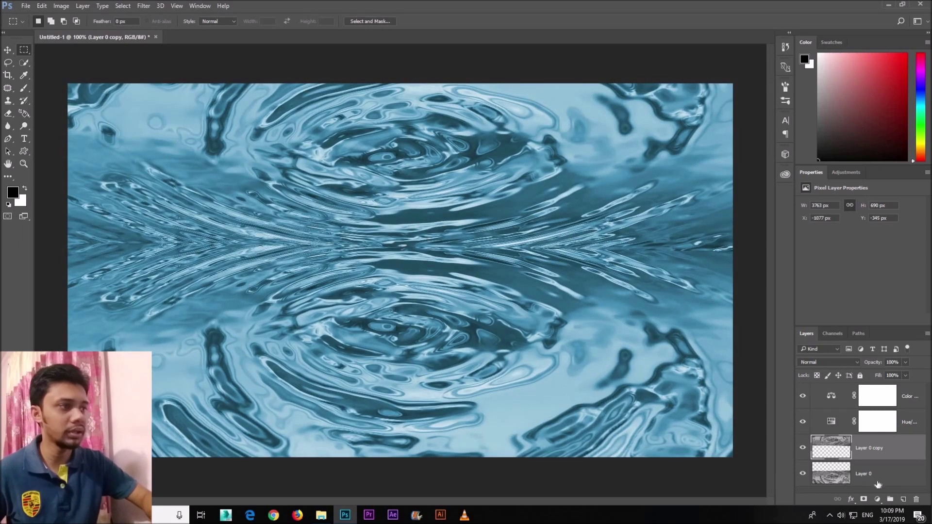
Merge the flipped copy and the original water into one layer.
shift+click(884, 479)
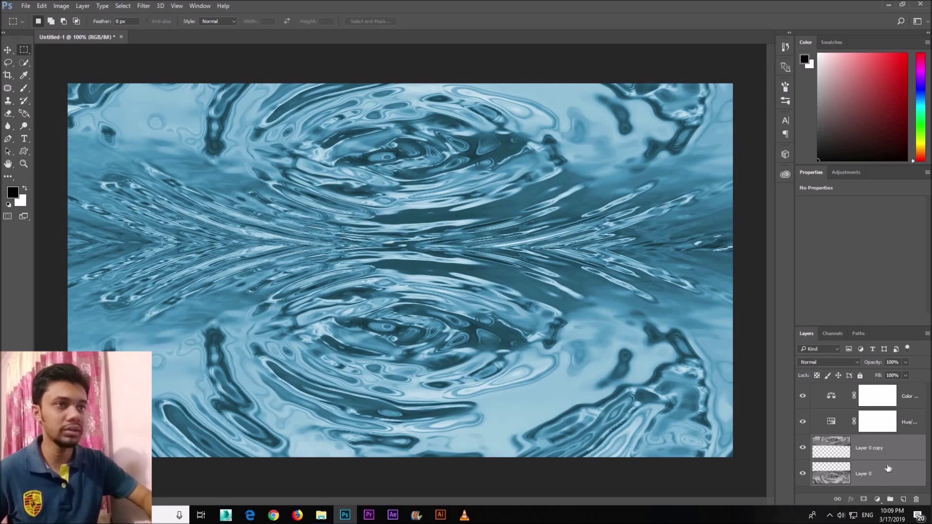
right_click(887, 466)
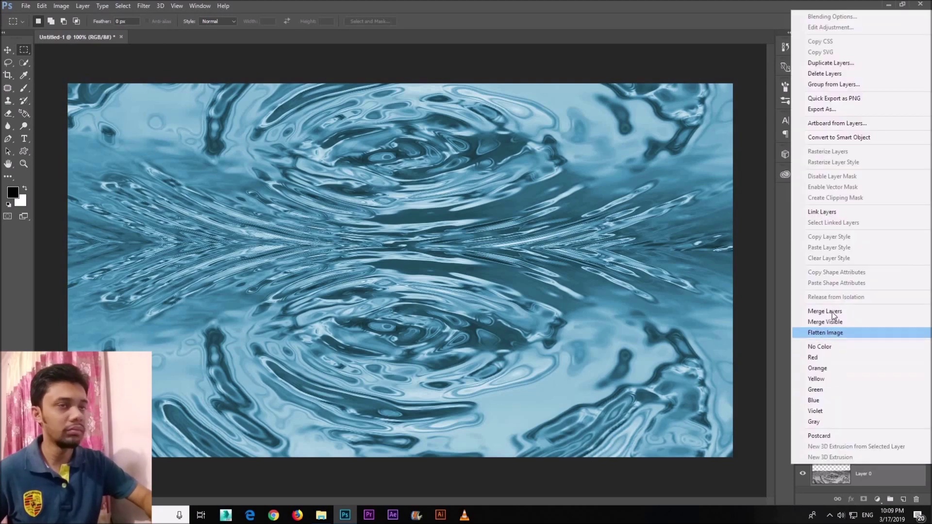
click(855, 311)
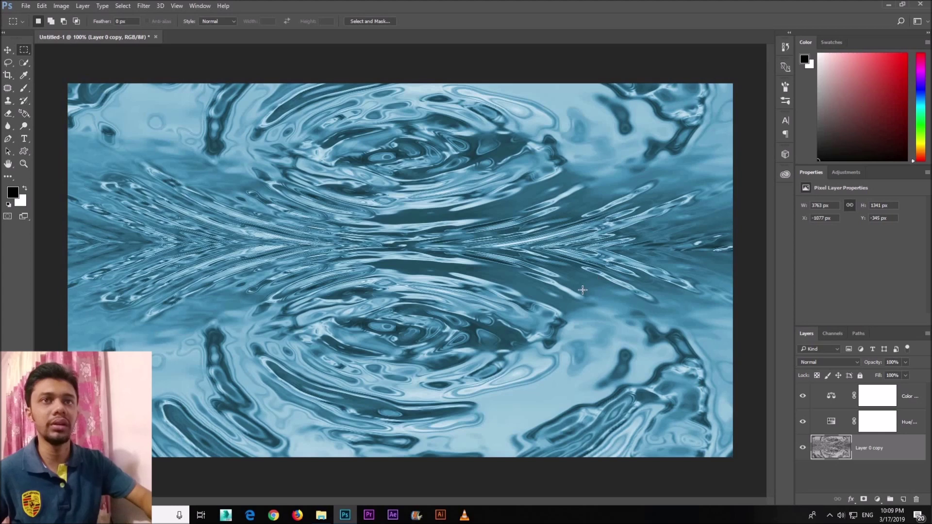
click(142, 6)
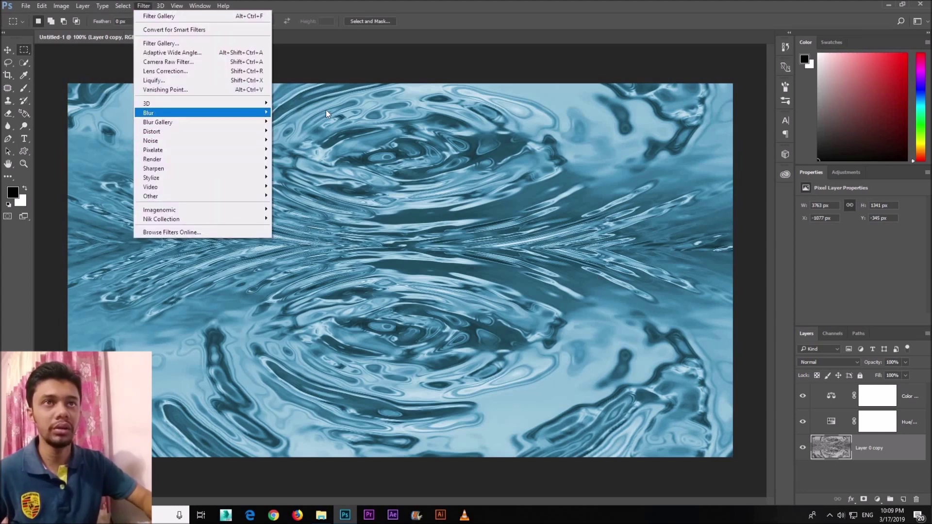
mouse_move(158, 121)
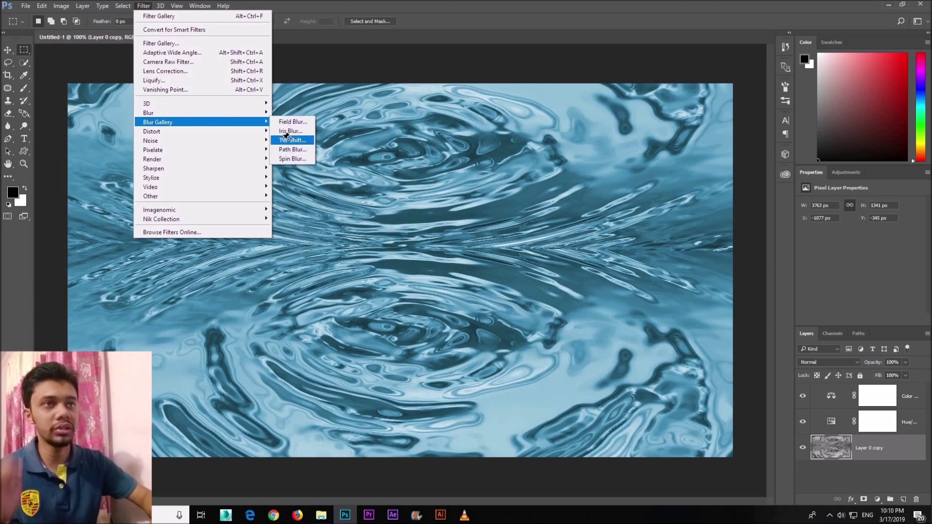
Apply a Tilt-Shift blur and move its focus centre lower on the water.
click(287, 141)
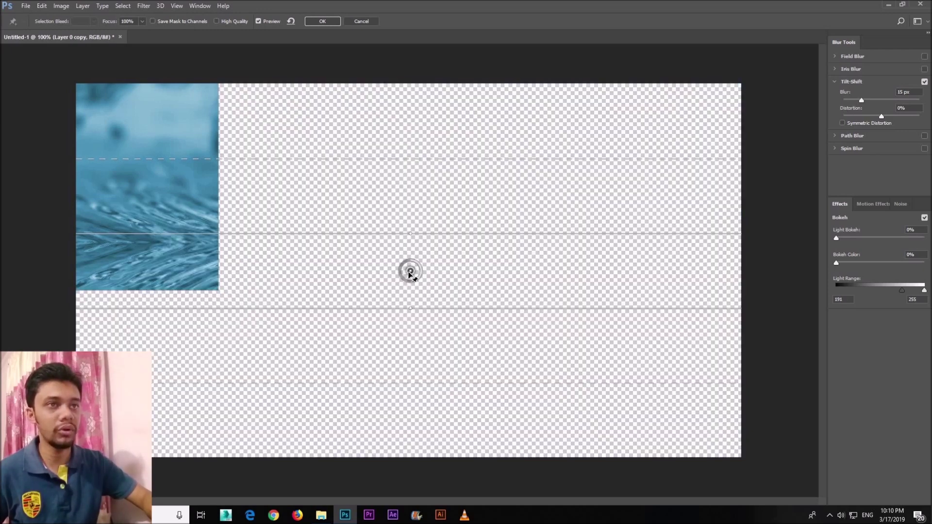
drag(414, 274, 413, 276)
drag(412, 311, 419, 338)
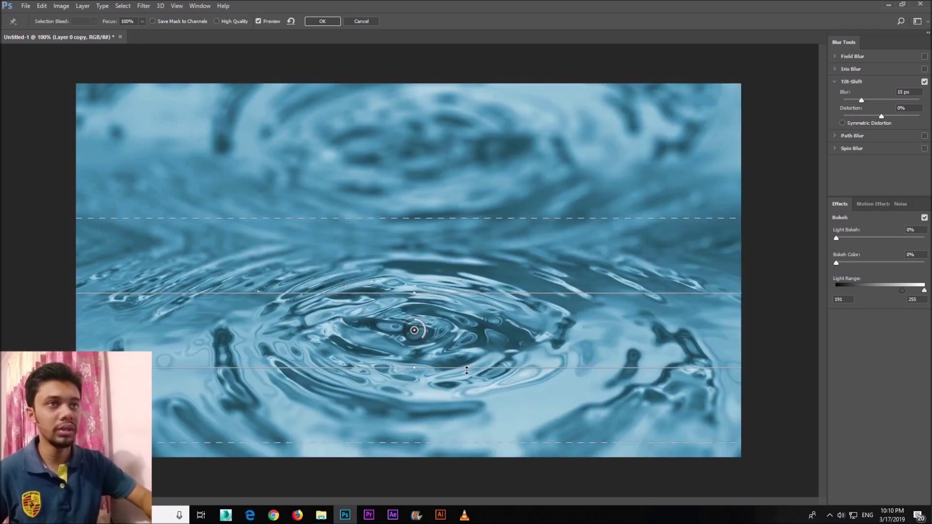
drag(448, 223, 451, 263)
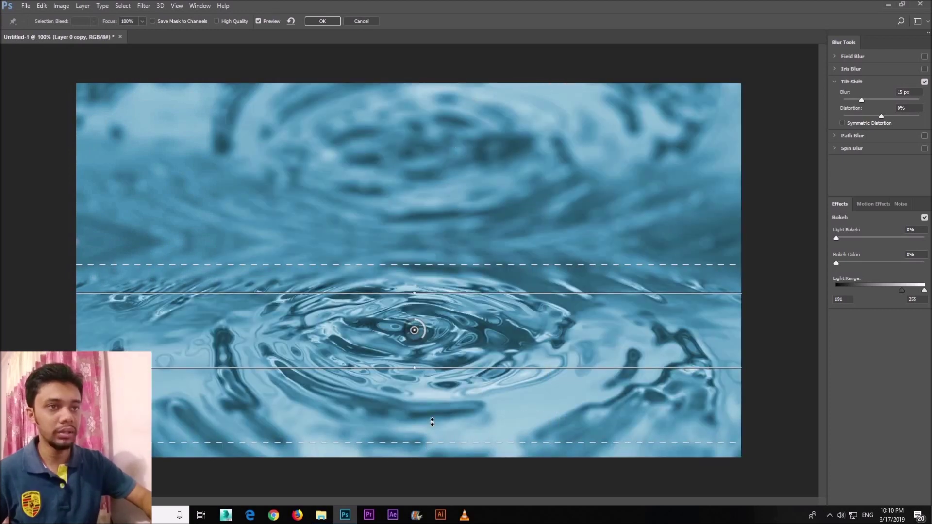
drag(426, 442, 435, 390)
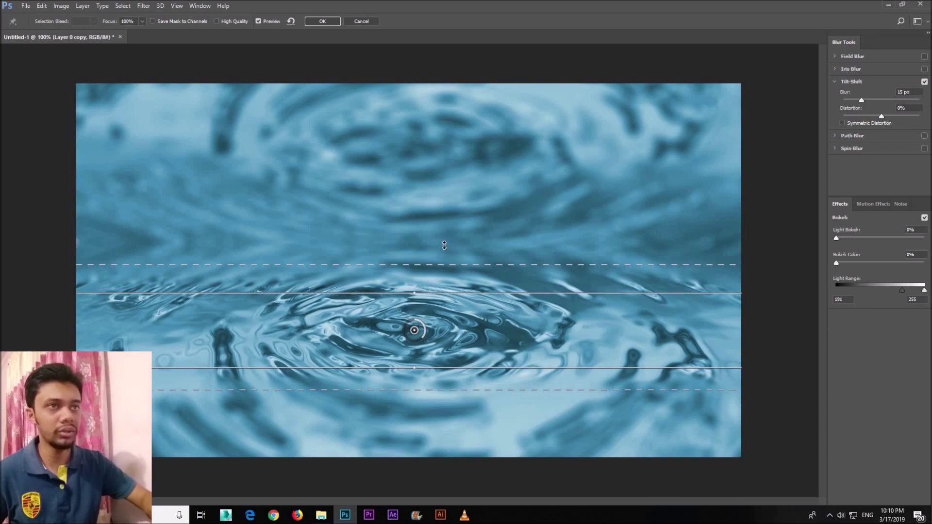
drag(444, 245, 442, 245)
mouse_move(438, 390)
mouse_down()
mouse_move(438, 414)
mouse_move(537, 422)
mouse_up()
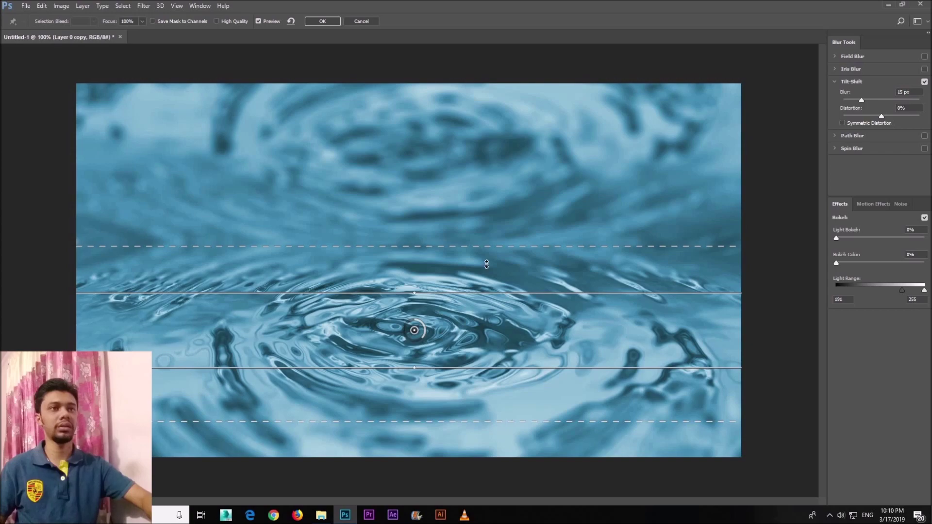
Adjust the tilt-shift sharp band and fade edges, then commit the blur.
drag(477, 246, 477, 195)
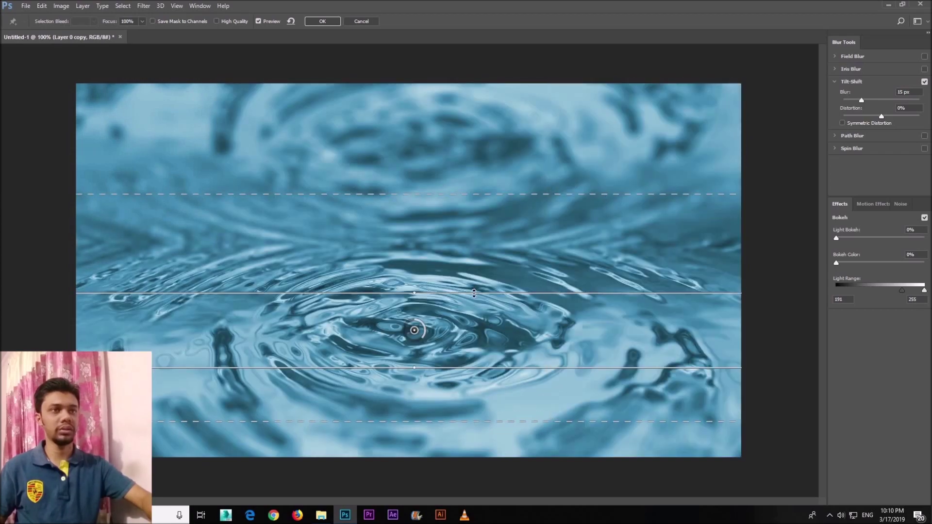
drag(476, 270, 478, 274)
drag(481, 182, 480, 198)
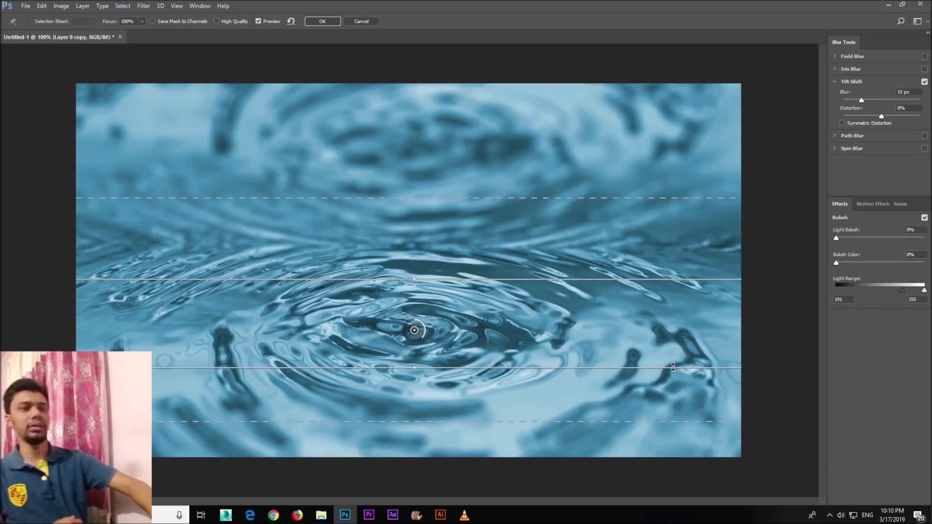
drag(460, 422, 459, 440)
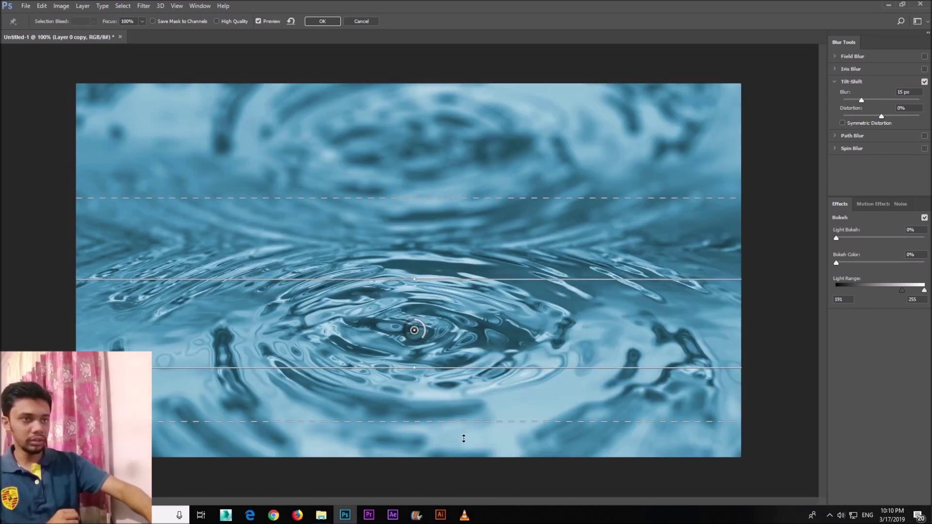
drag(459, 367, 459, 385)
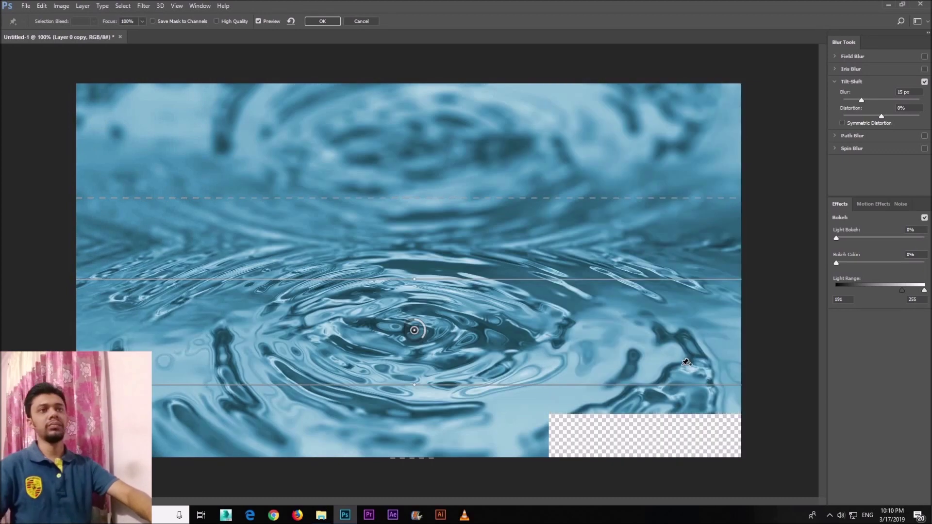
drag(602, 198, 606, 208)
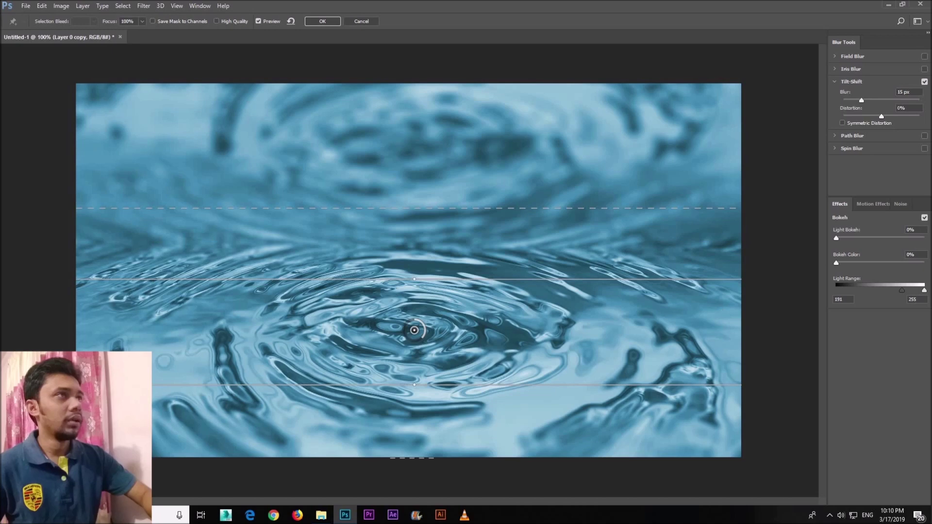
click(323, 21)
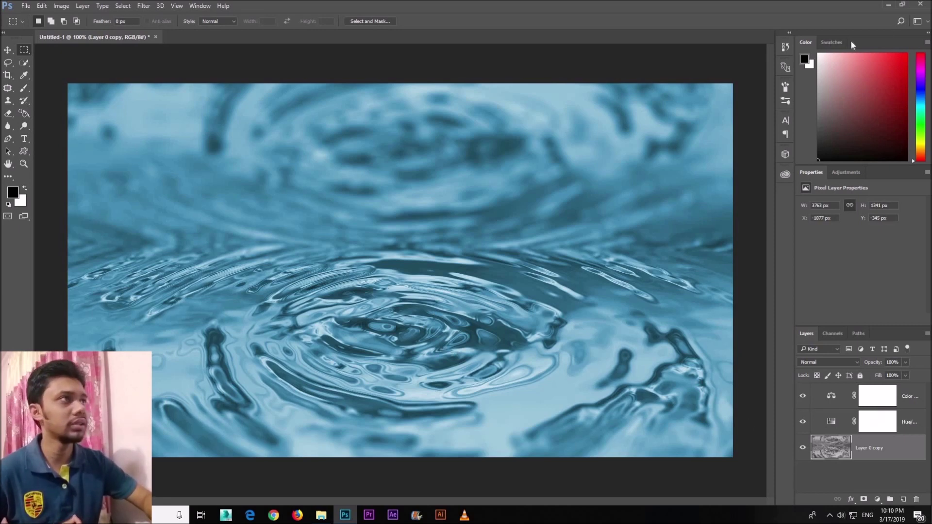
Open the boat photo File_004-2-1024x768.jpeg from the desktop in Photoshop.
click(889, 4)
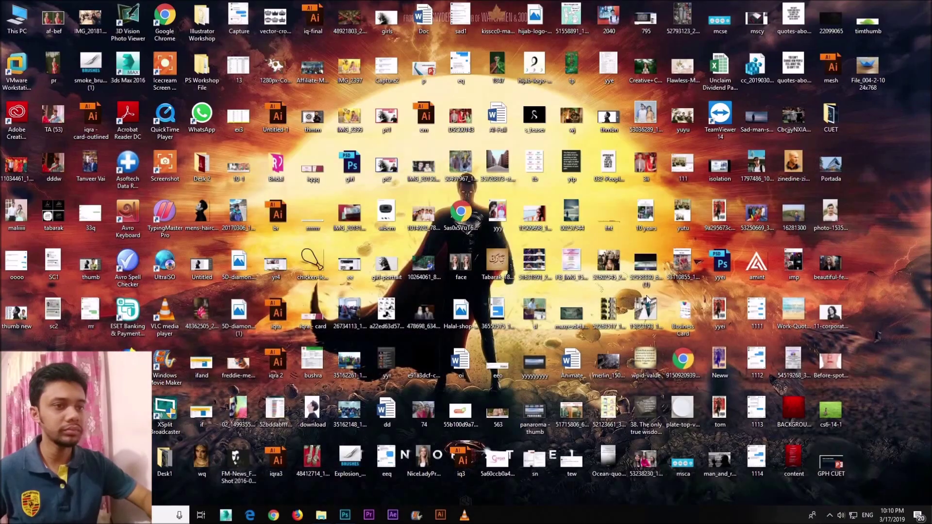
click(344, 515)
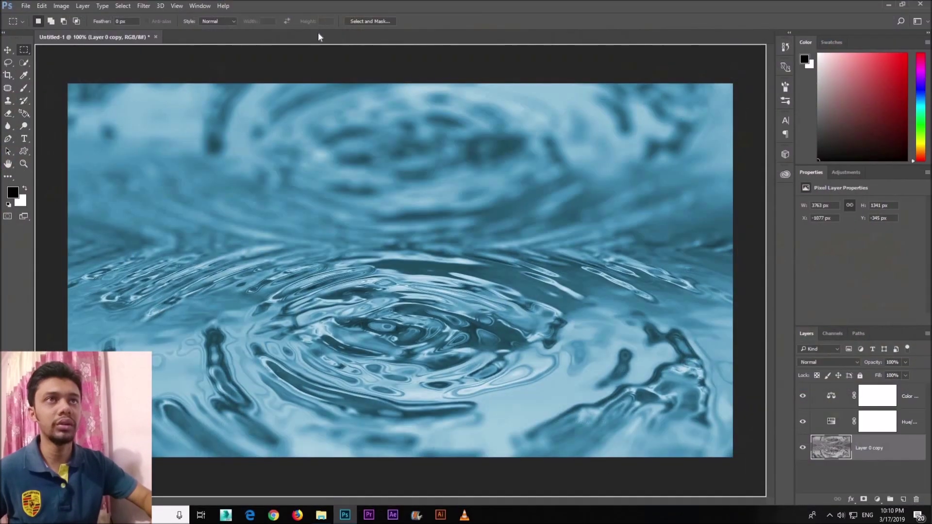
drag(318, 30, 321, 45)
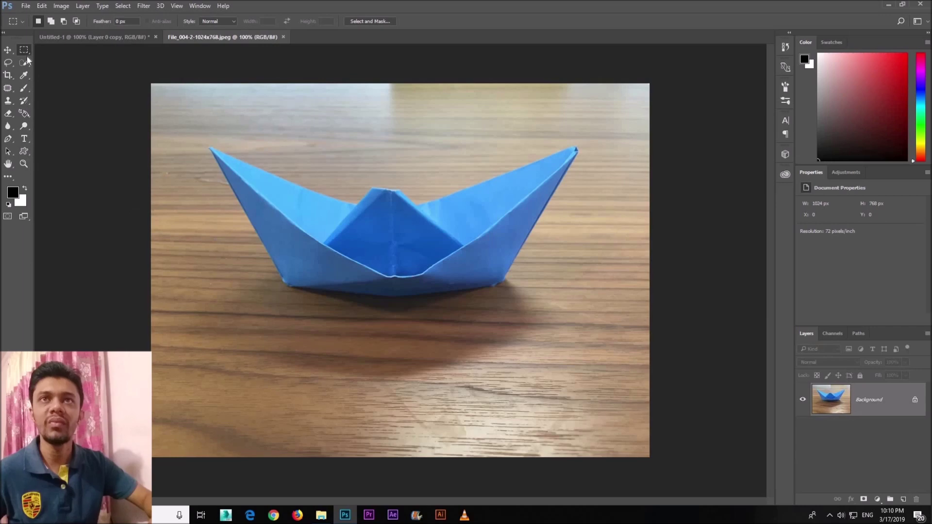
Quick-select the paper boat and refine it (Radius 6 px, Shift Edge -13%) onto a new layer.
click(26, 62)
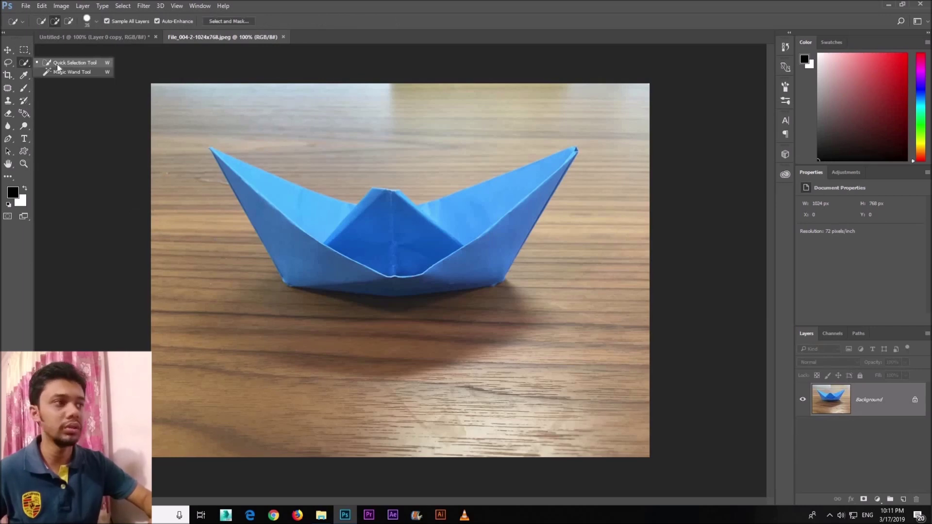
click(257, 195)
drag(463, 215, 494, 211)
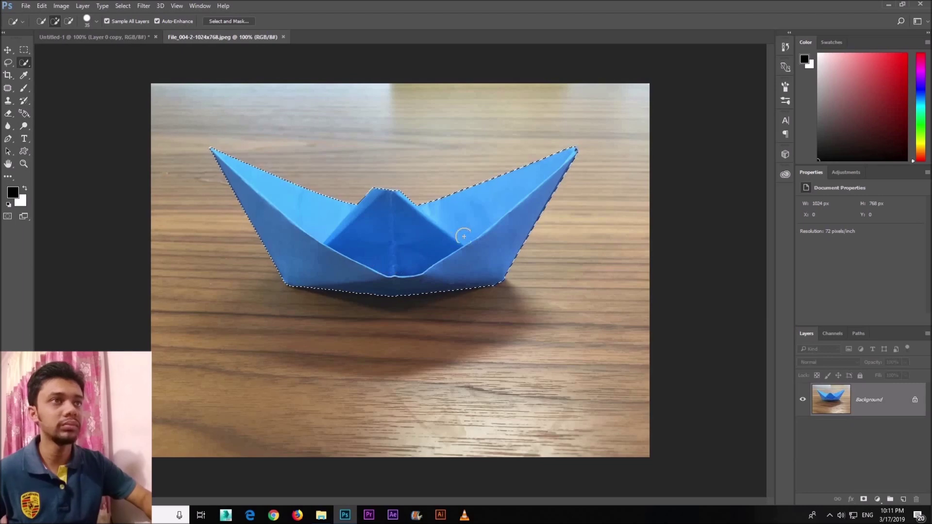
click(228, 21)
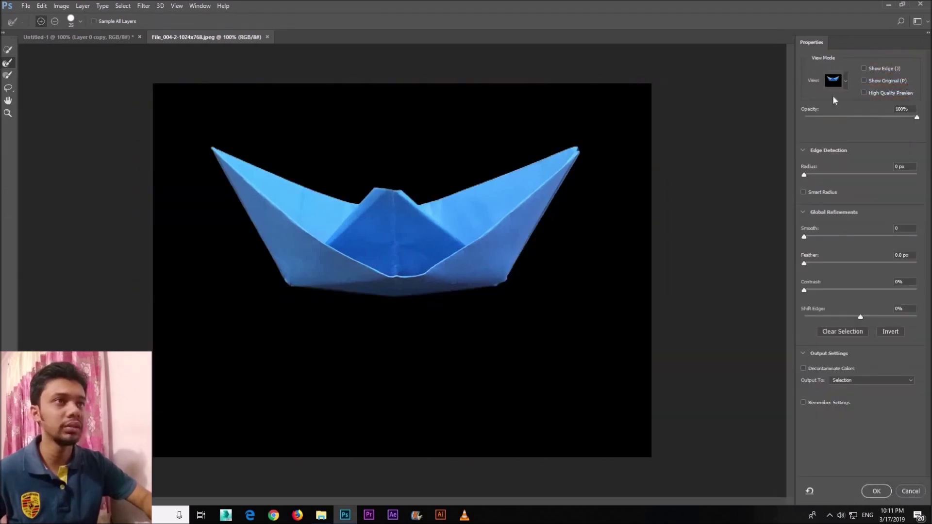
click(837, 175)
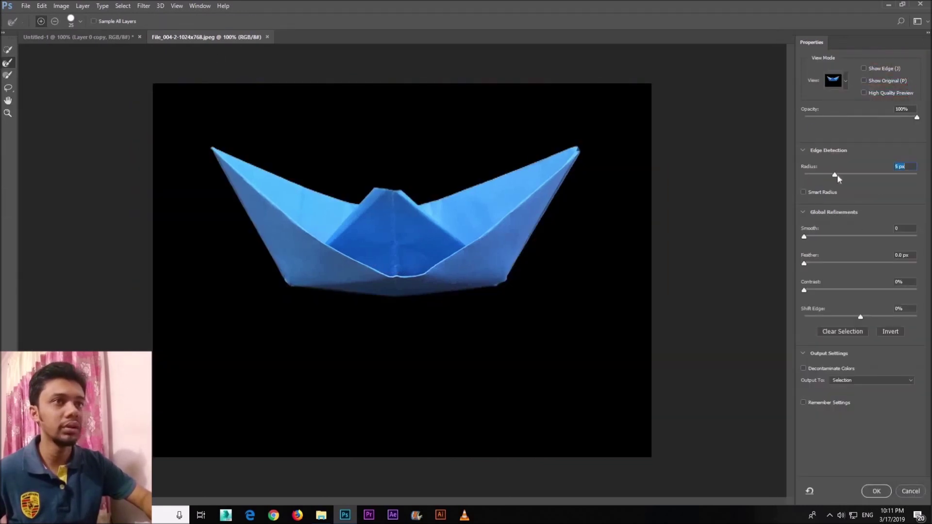
drag(860, 316, 854, 317)
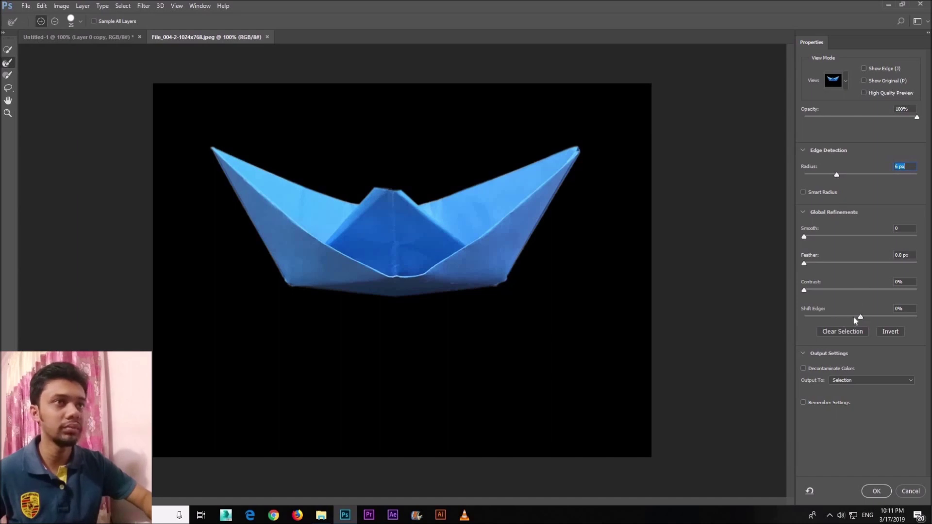
click(877, 487)
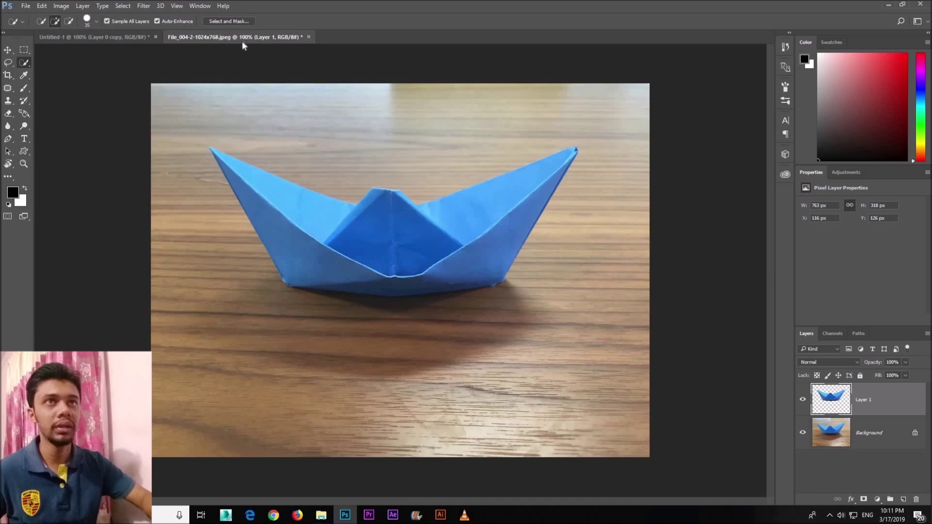
Drag the cut-out boat into the water image, close the photo unsaved, and centre the boat.
drag(235, 37, 287, 71)
click(8, 50)
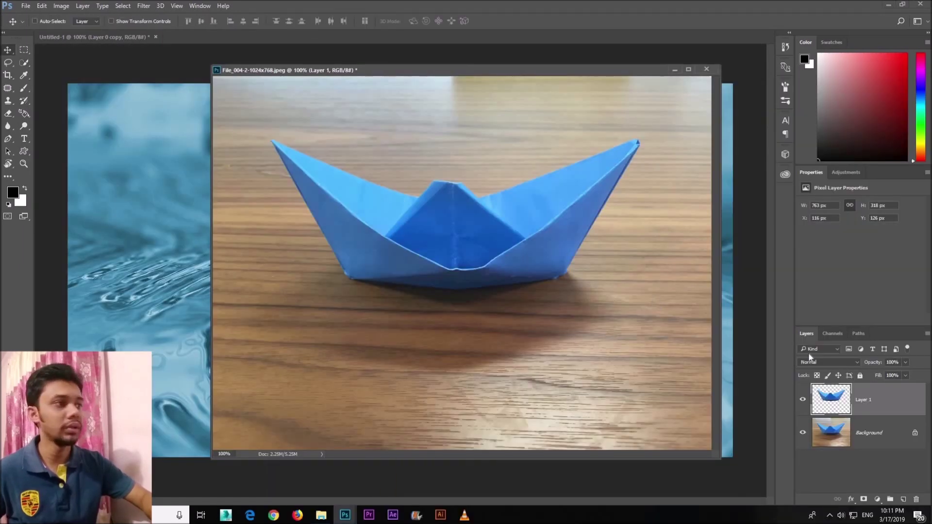
drag(246, 250, 162, 240)
click(358, 246)
key(ctrl+w)
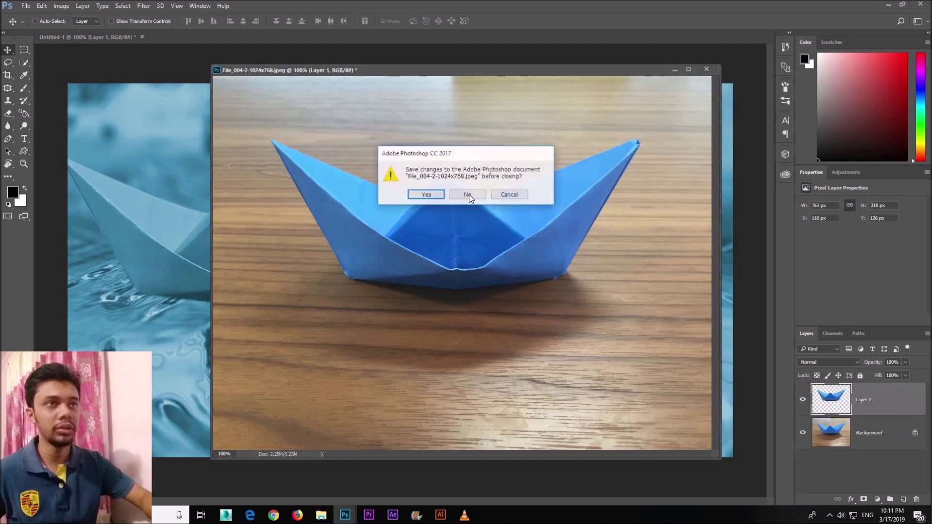
key(n)
drag(498, 267, 507, 259)
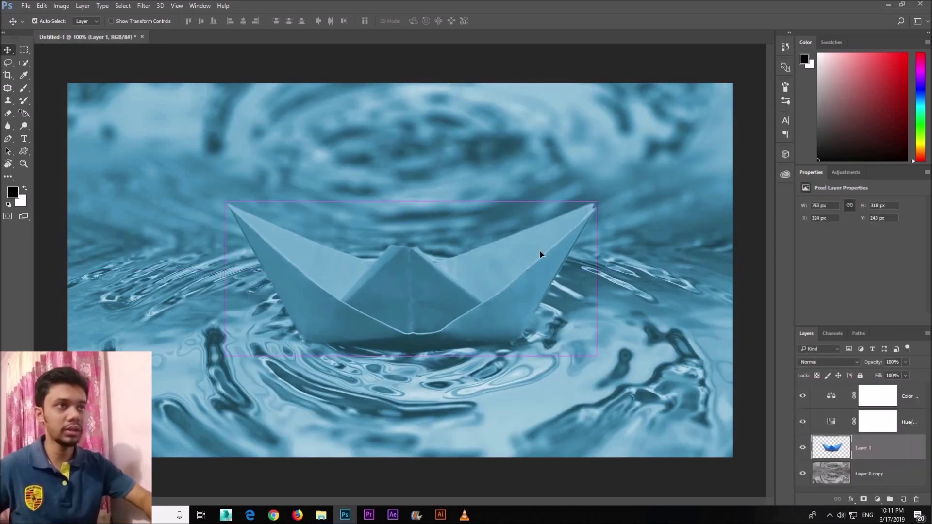
Scale the boat to about half size and centre it on the ripples, keeping it level.
key(ctrl+t)
drag(597, 201, 500, 243)
drag(471, 271, 461, 298)
key(Return)
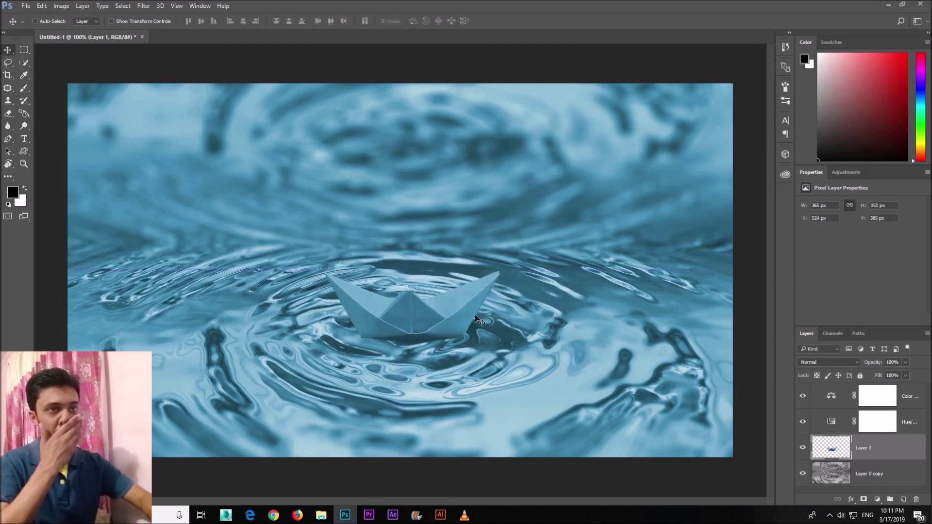
key(ctrl+t)
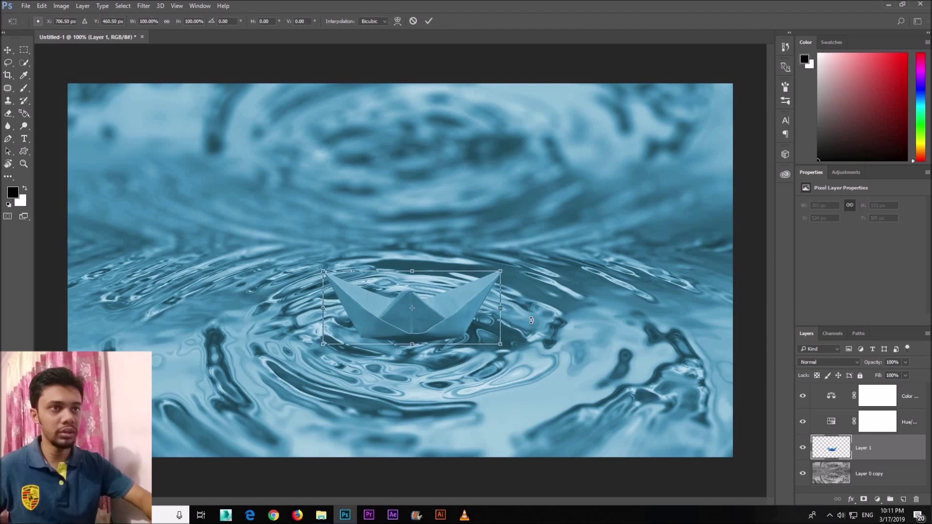
drag(532, 333, 531, 319)
key(Escape)
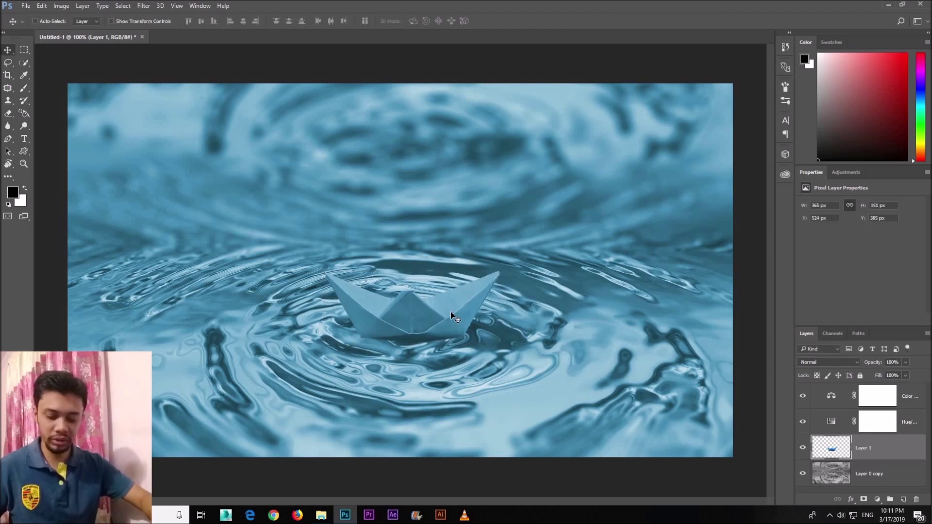
Give the boat a slight perspective by adjusting its bottom and top-left corners.
key(ctrl+t)
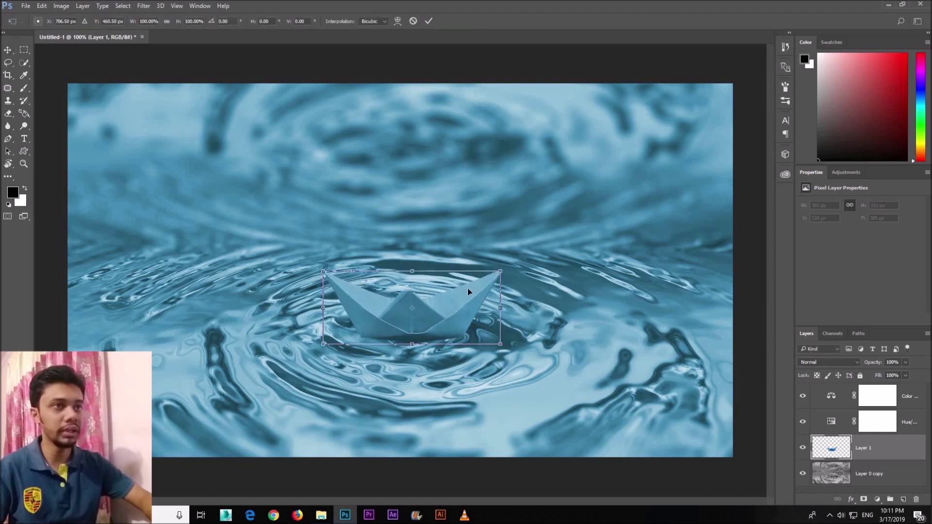
right_click(468, 290)
click(505, 353)
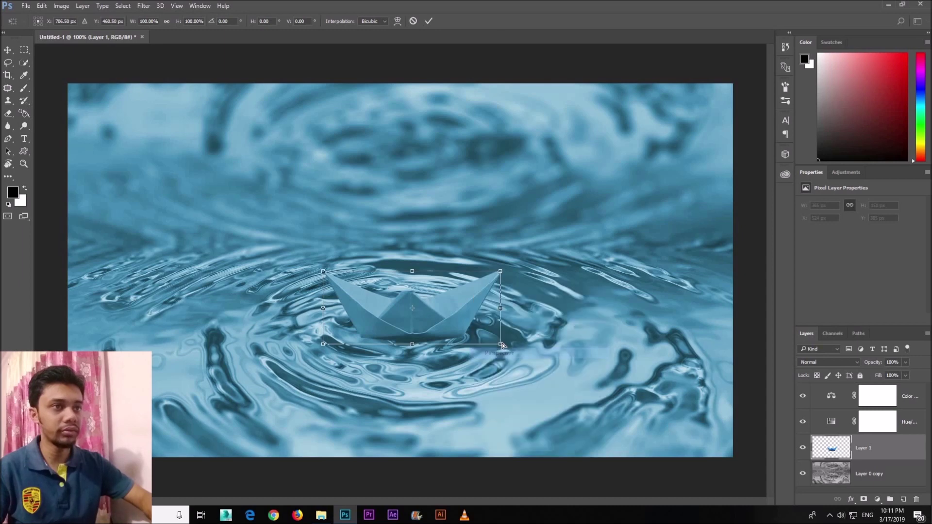
mouse_move(500, 343)
mouse_down()
mouse_move(510, 357)
mouse_move(499, 361)
mouse_move(514, 372)
mouse_move(546, 344)
mouse_up()
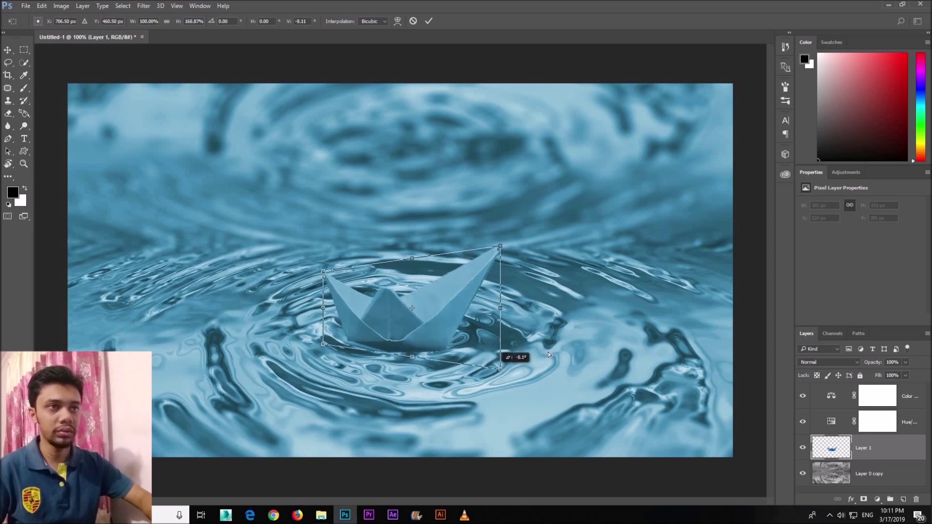
drag(277, 344, 322, 398)
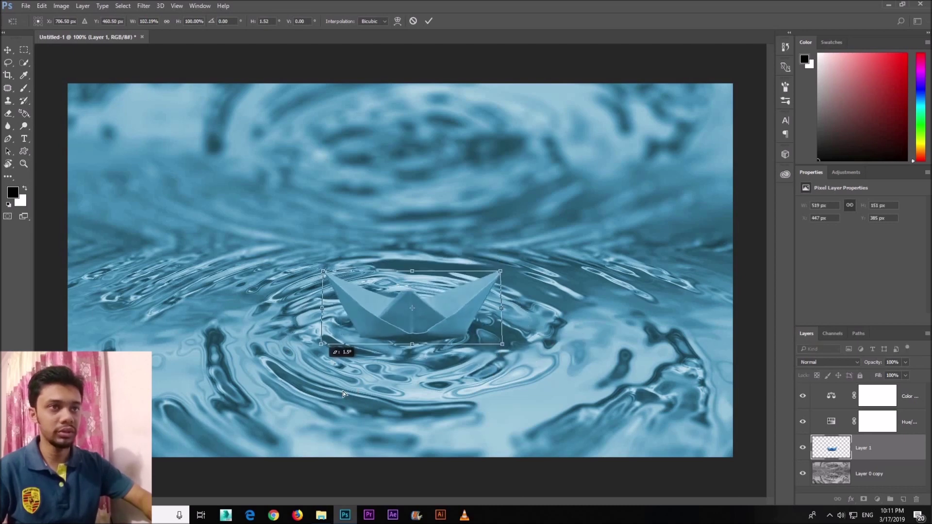
drag(324, 274, 325, 285)
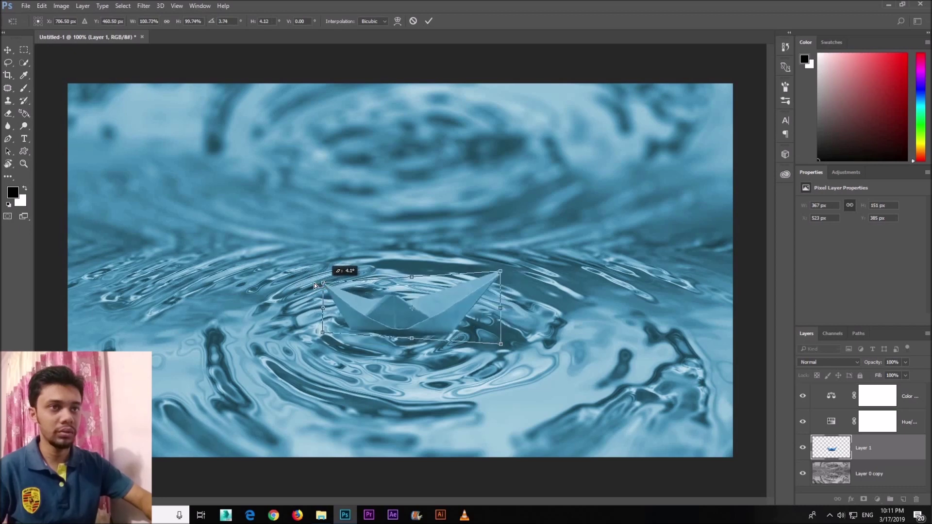
key(Return)
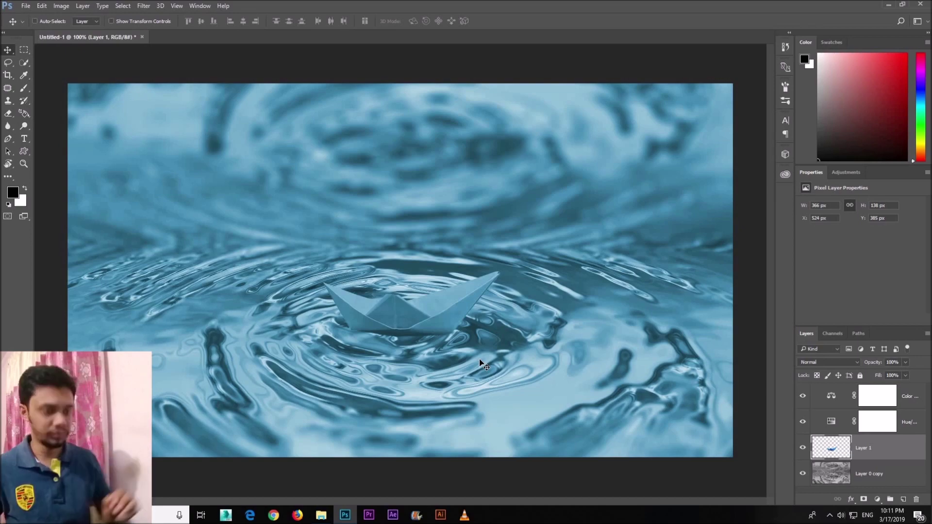
Move the boat layer above the blue adjustment layers.
key(ctrl+plus)
key(ctrl+minus)
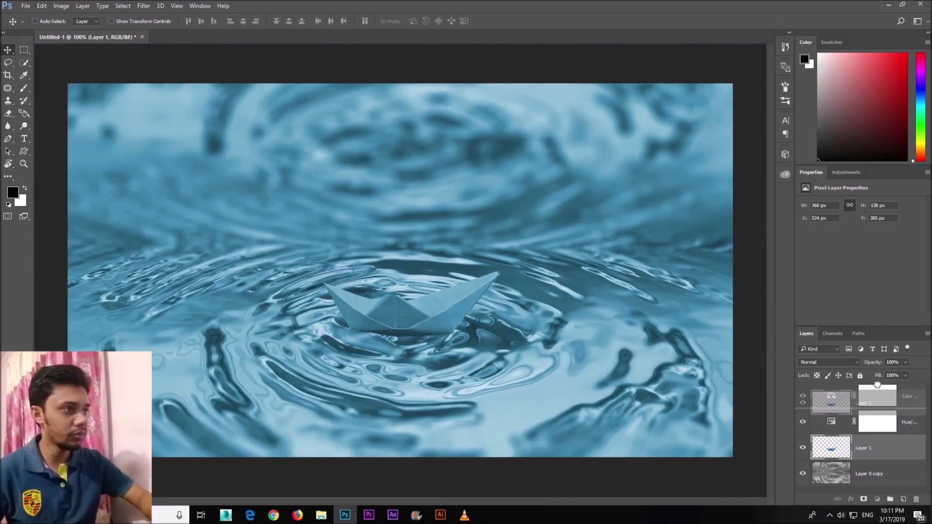
drag(878, 404, 867, 407)
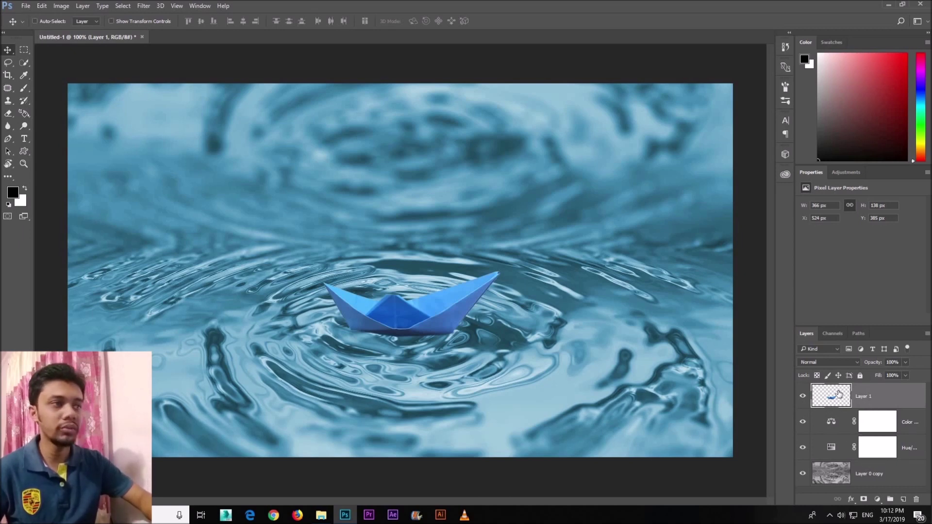
Clip the Hue/Saturation and Color Balance adjustments to the water layer only.
click(831, 447)
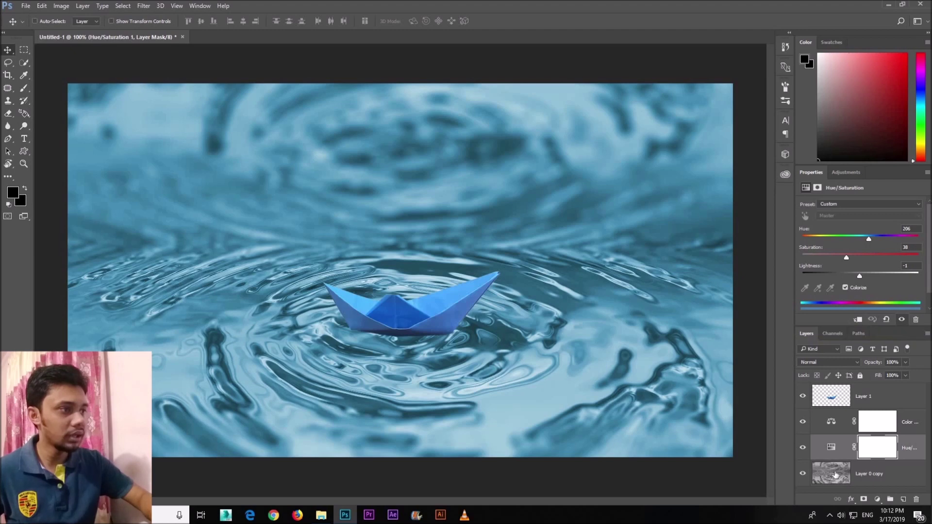
click(858, 319)
click(850, 418)
key(ctrl+alt+g)
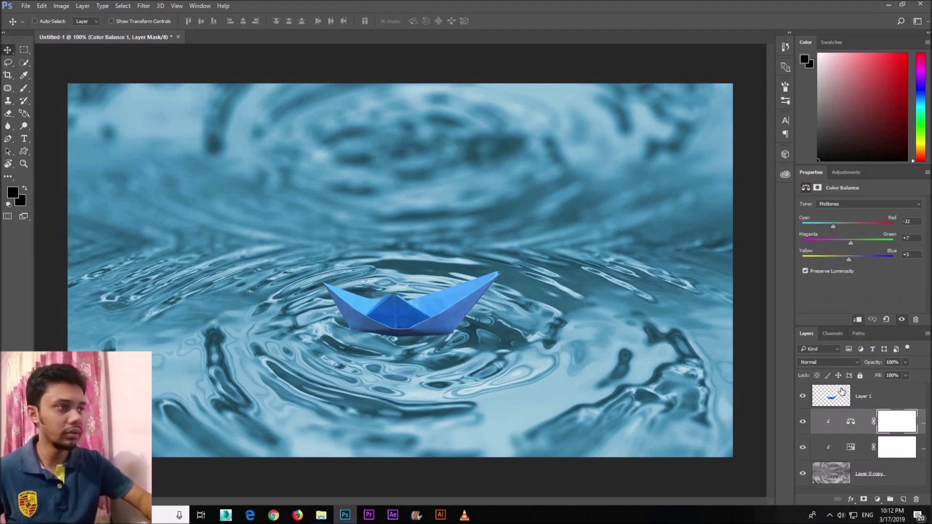
click(842, 393)
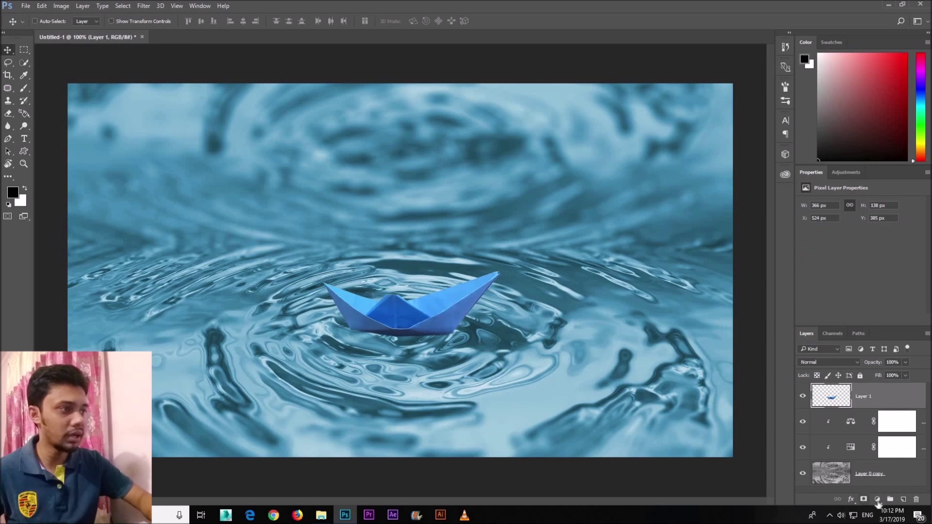
Add a Hue/Saturation clipped to the boat: Hue -143, Saturation +10, Lightness -15.
click(878, 499)
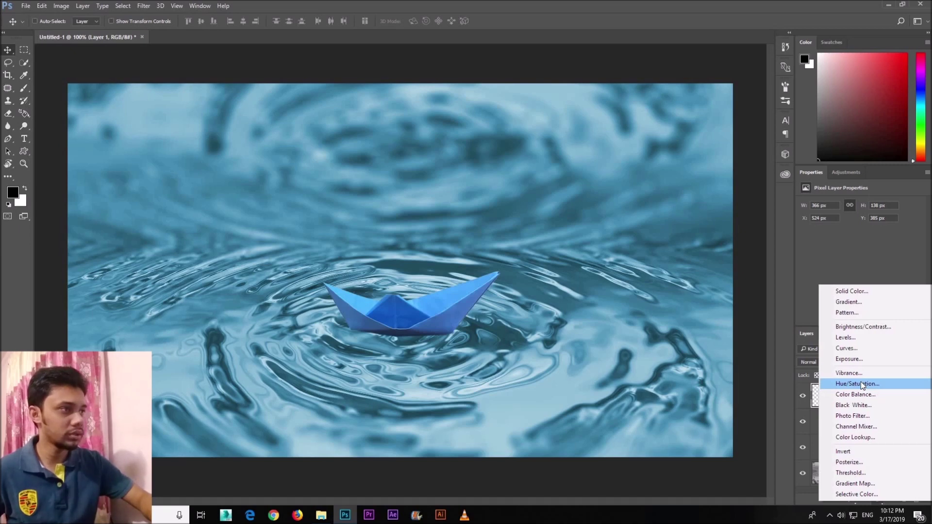
click(863, 386)
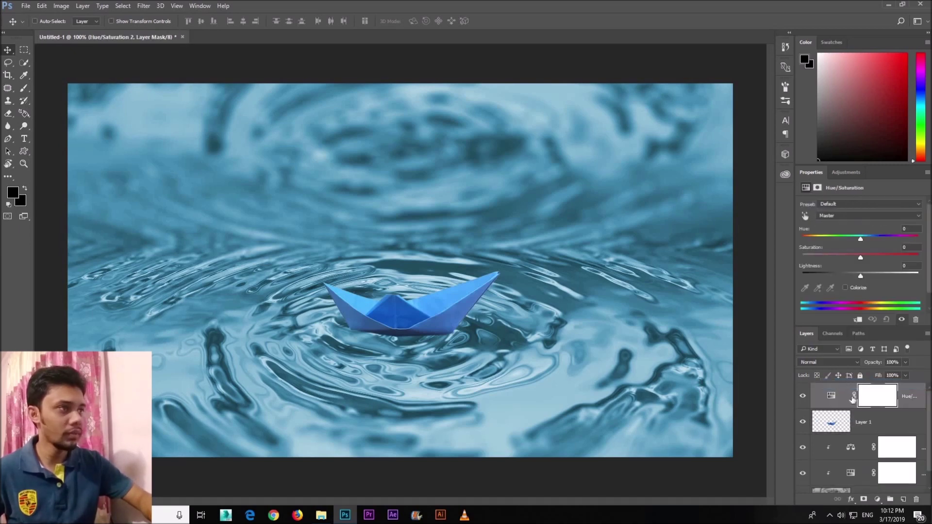
click(857, 320)
drag(851, 243, 812, 240)
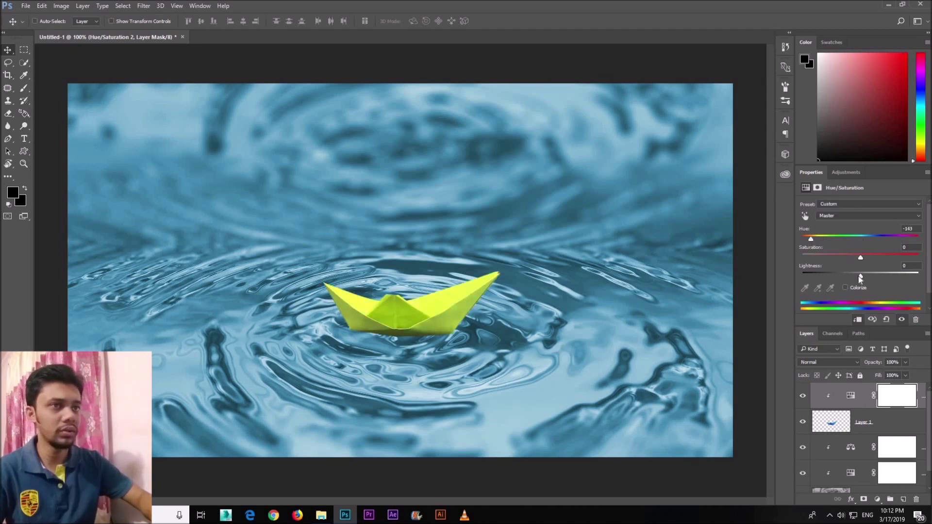
drag(860, 275, 851, 276)
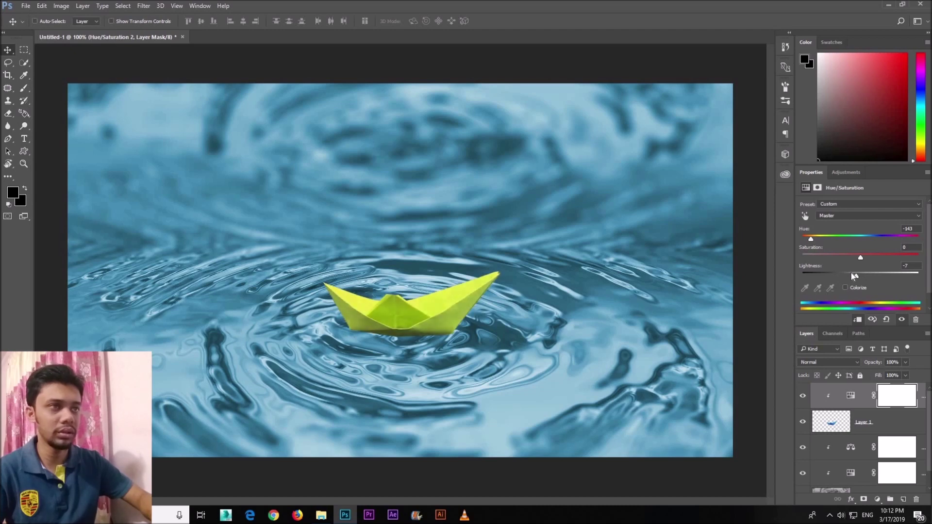
drag(859, 257, 866, 257)
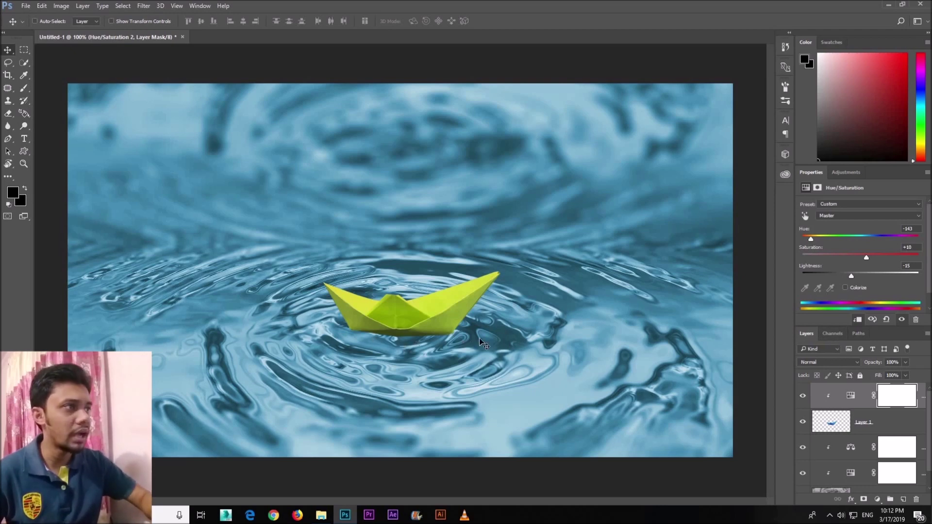
click(832, 427)
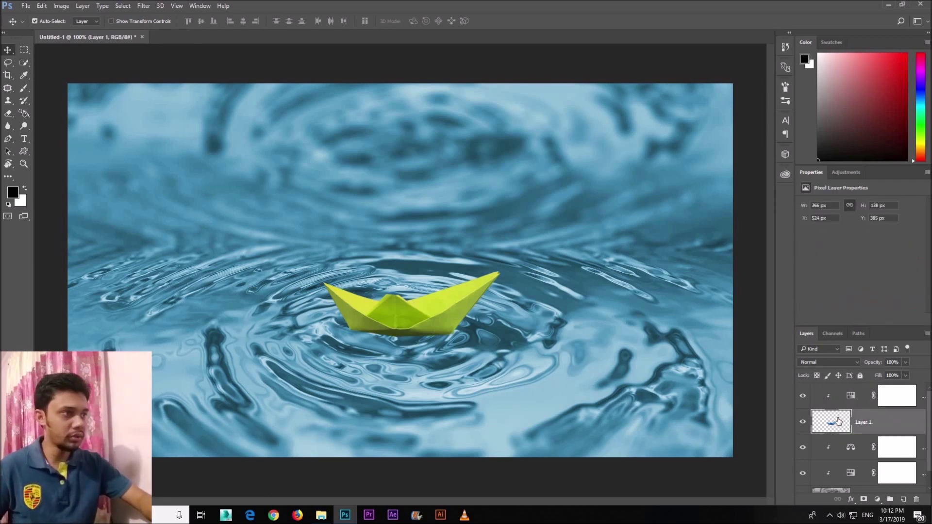
Duplicate the boat layer, flip the copy vertically and move it down under the boat.
key(ctrl+j)
drag(832, 423, 832, 394)
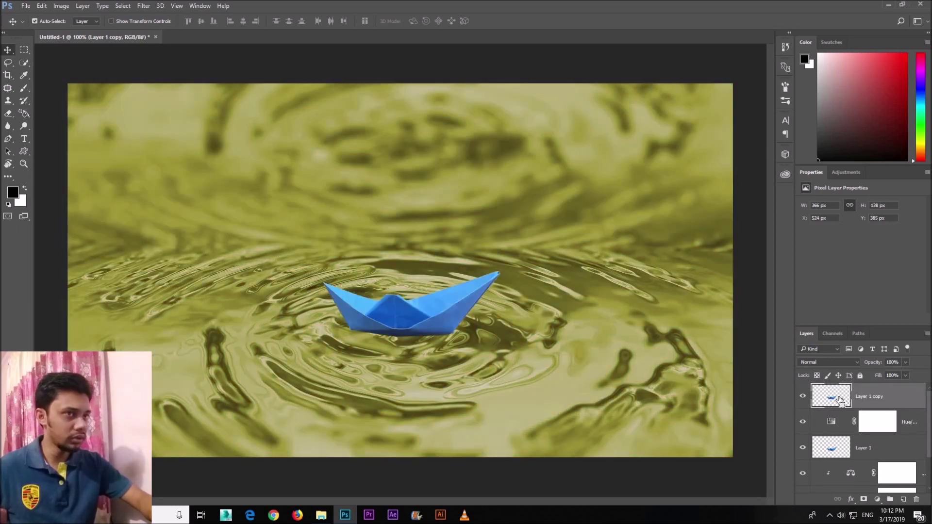
drag(841, 399, 837, 418)
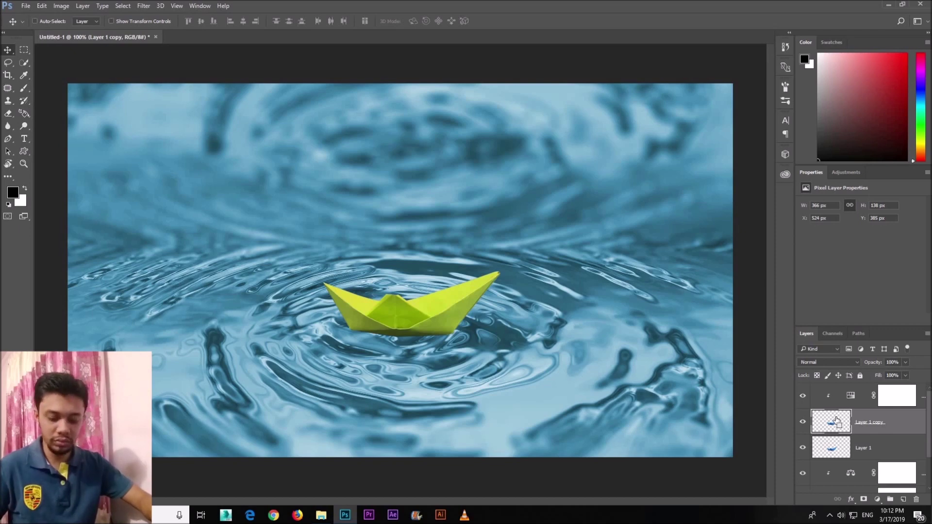
key(ctrl+t)
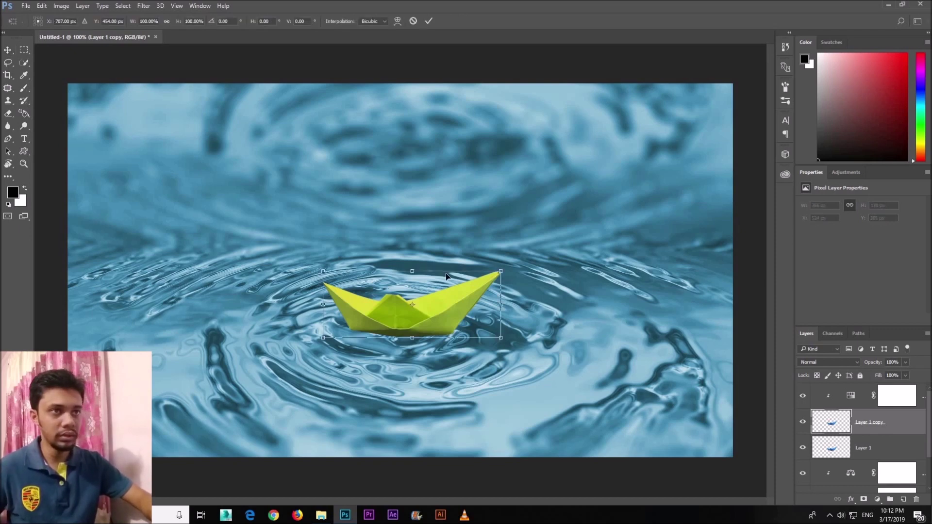
right_click(440, 288)
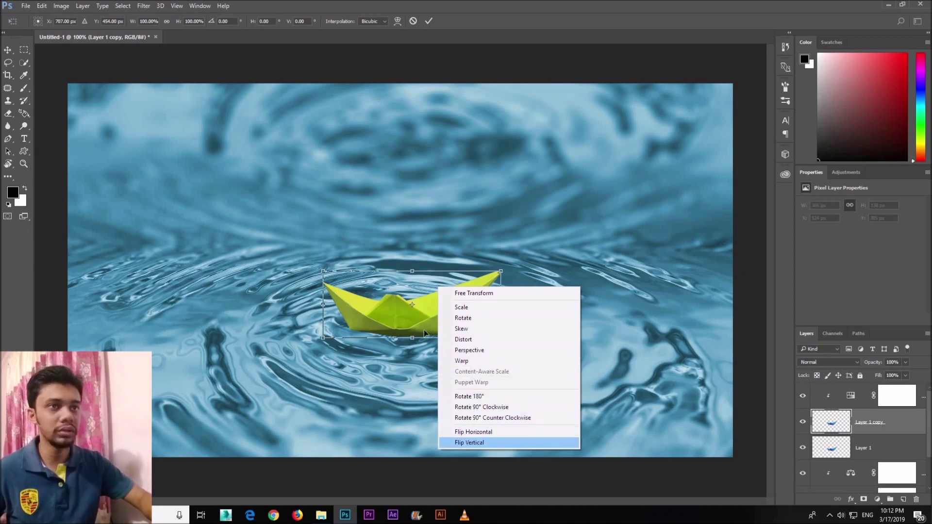
key(Return)
drag(436, 281, 435, 341)
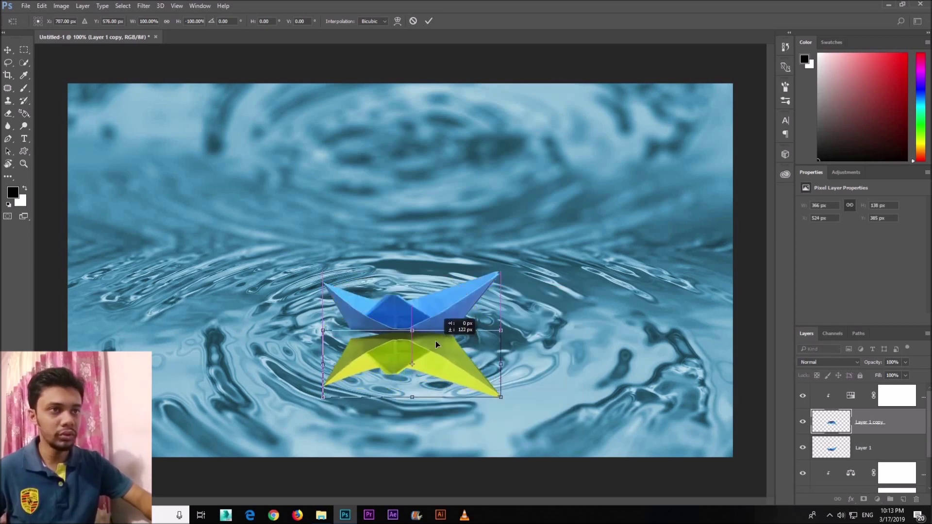
key(Return)
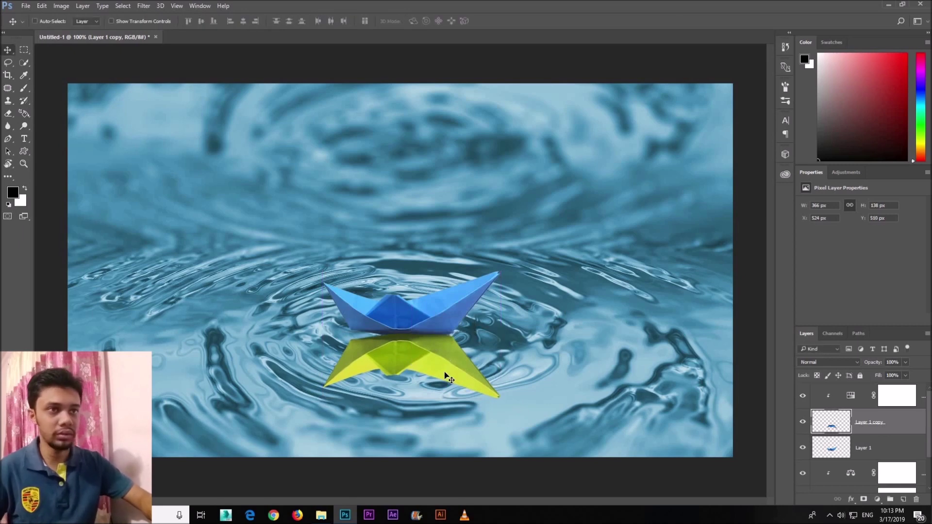
drag(439, 373, 470, 396)
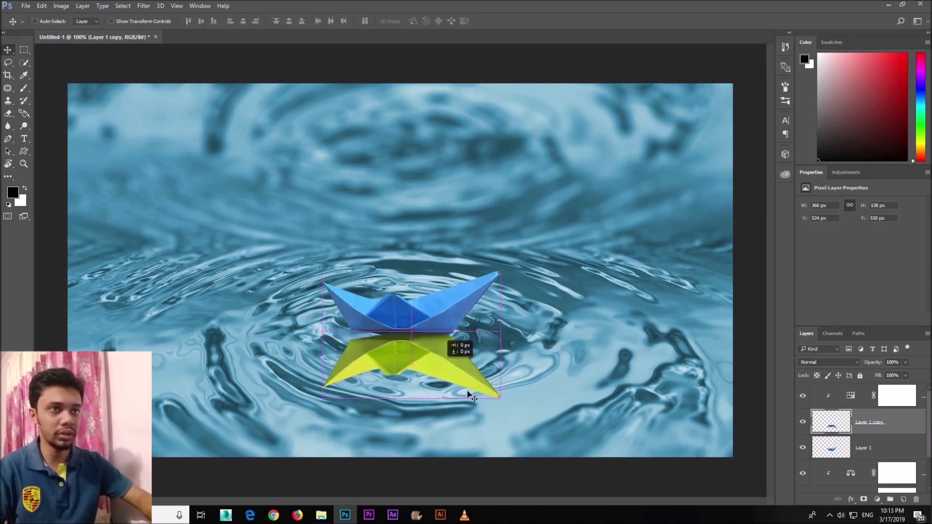
Fill the flipped copy black at 34% opacity, nudge it down 12 px, and place it below the boat layer.
ctrl+click(826, 427)
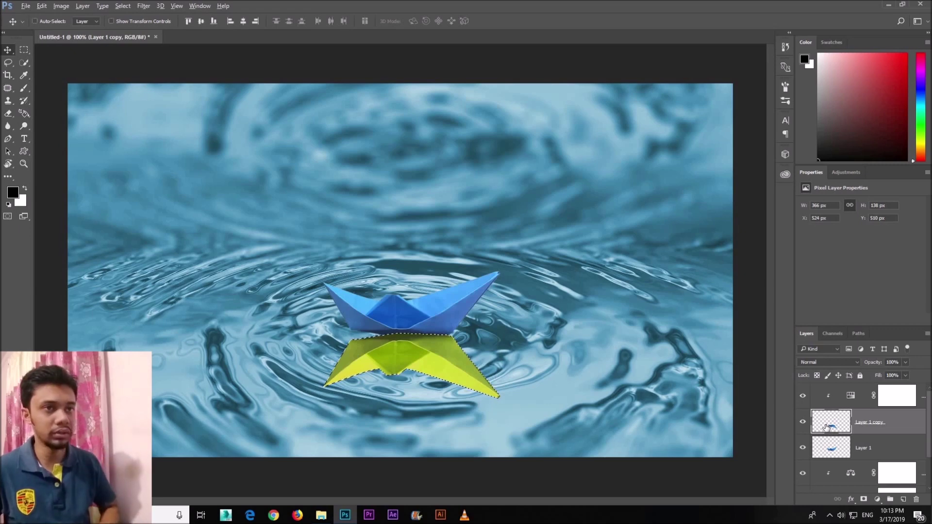
key(alt+BackSpace)
key(ctrl+d)
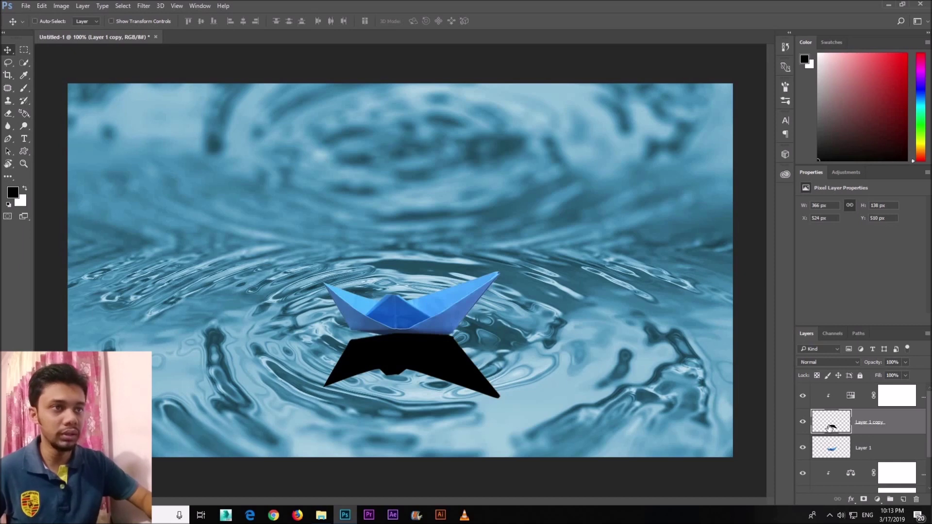
drag(870, 372, 872, 371)
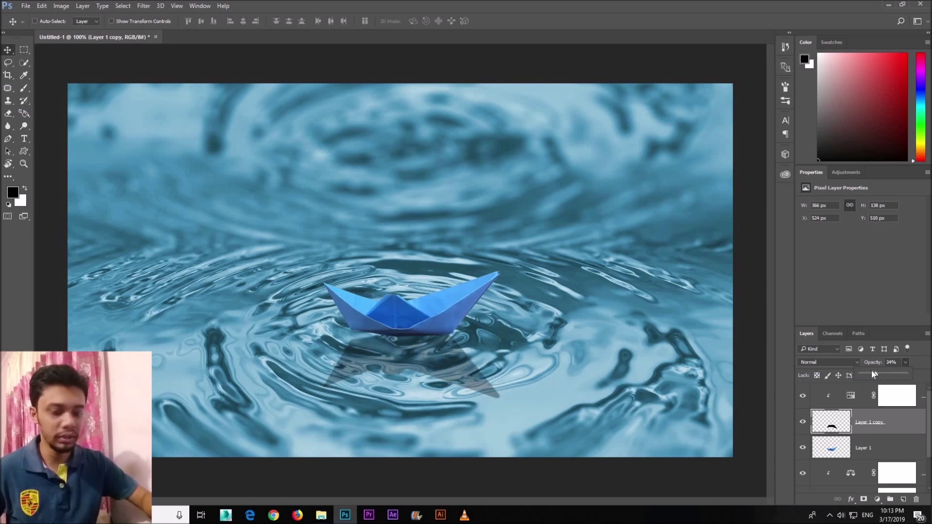
key(ctrl+t)
drag(401, 343, 401, 347)
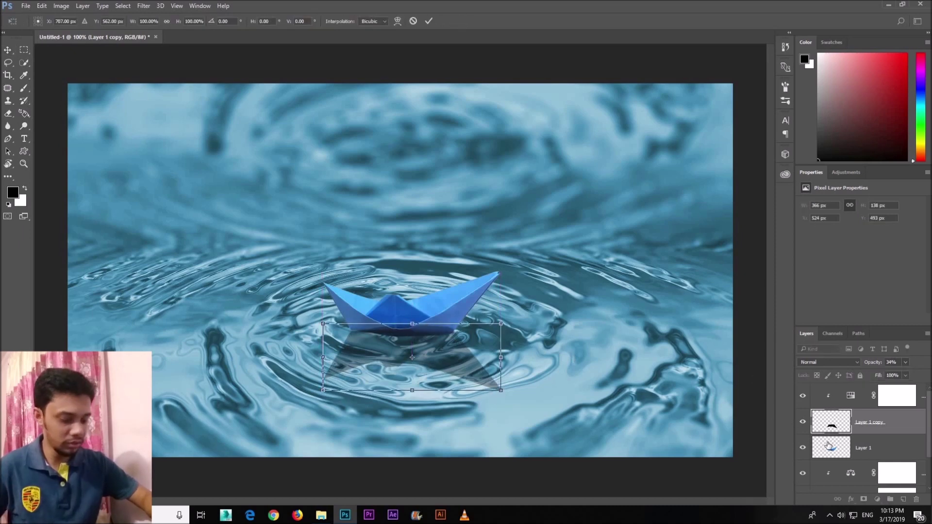
key(Return)
drag(830, 430, 833, 451)
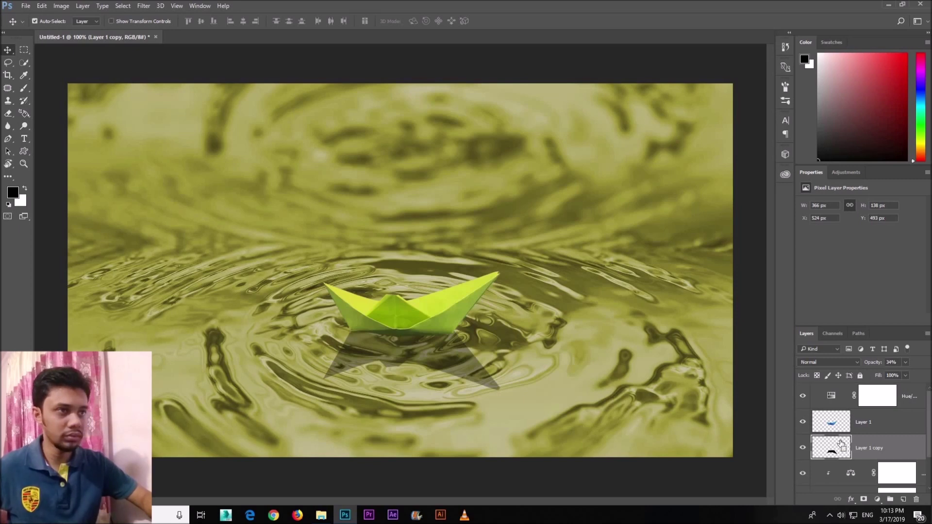
Undo the shadow layer reorder and clip the colour adjustment to the layer below.
drag(842, 443, 836, 426)
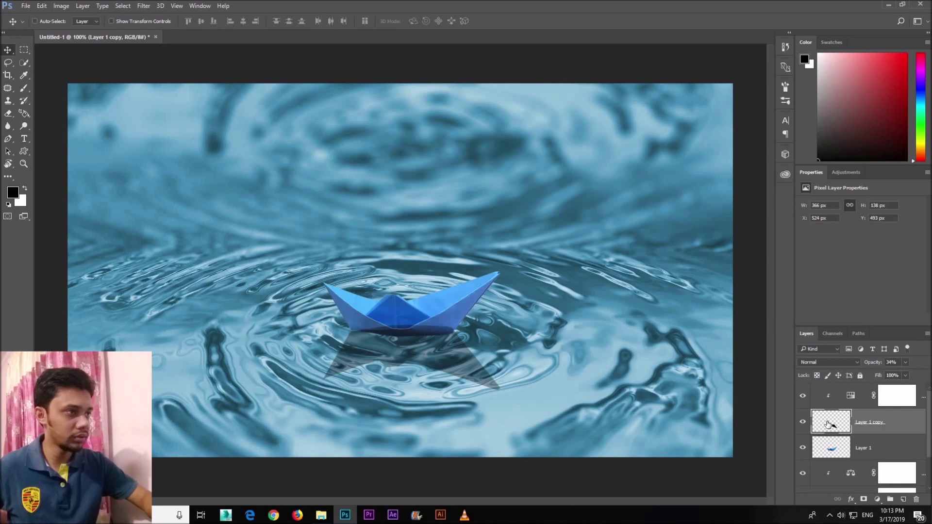
click(852, 397)
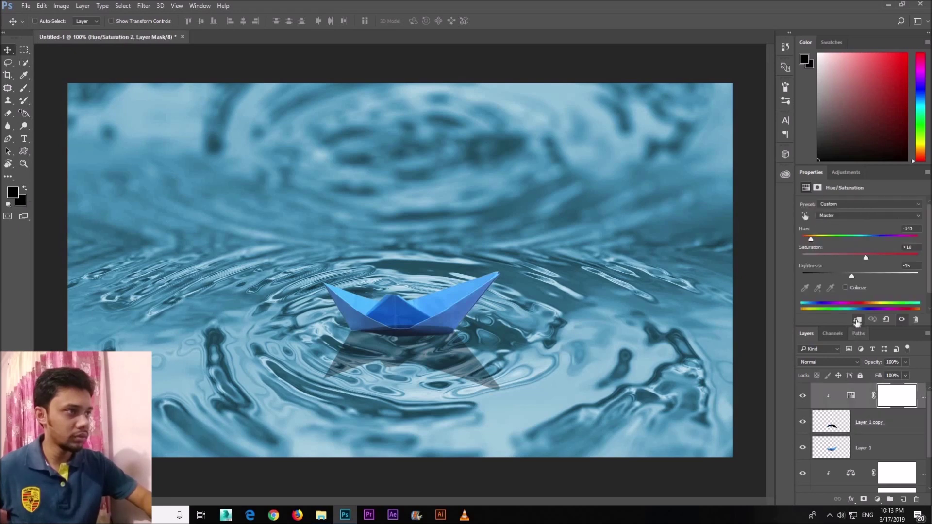
key(ctrl+z)
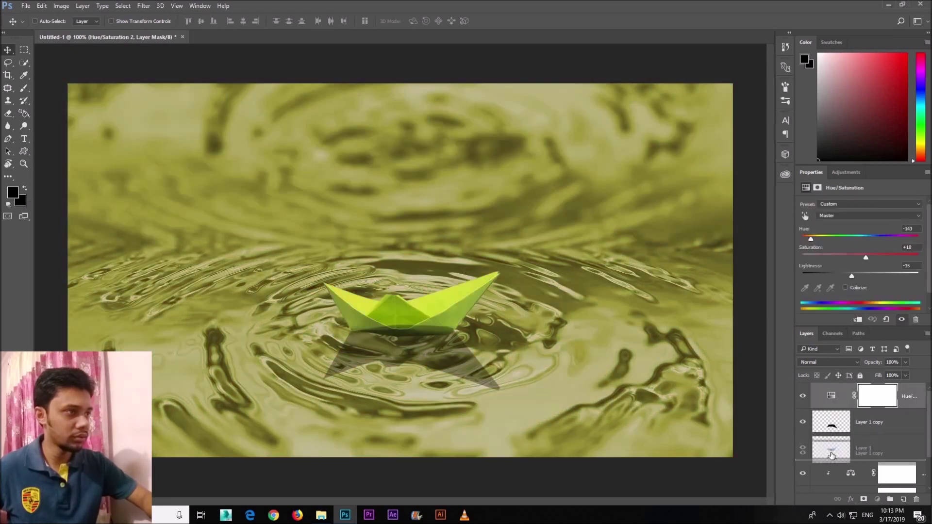
click(837, 397)
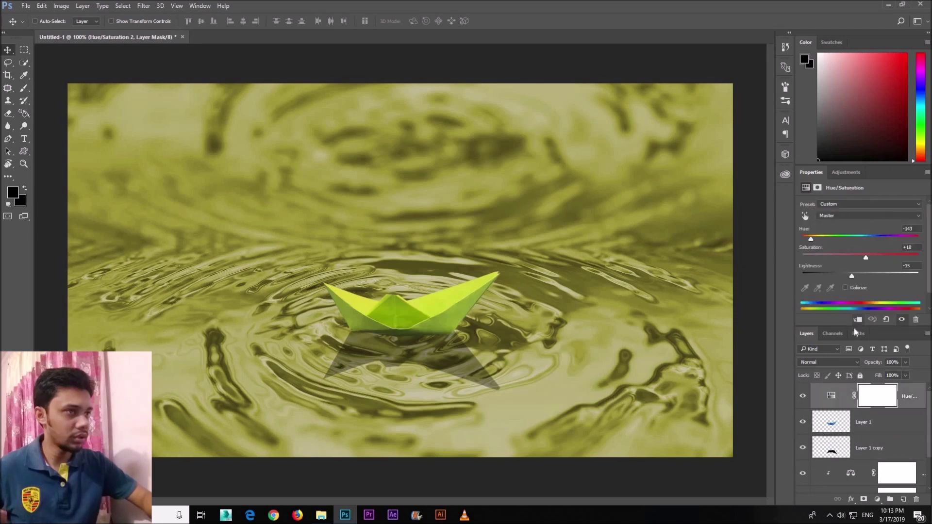
click(856, 320)
Lower the shadow layer Layer 1 copy to 32% opacity.
click(834, 449)
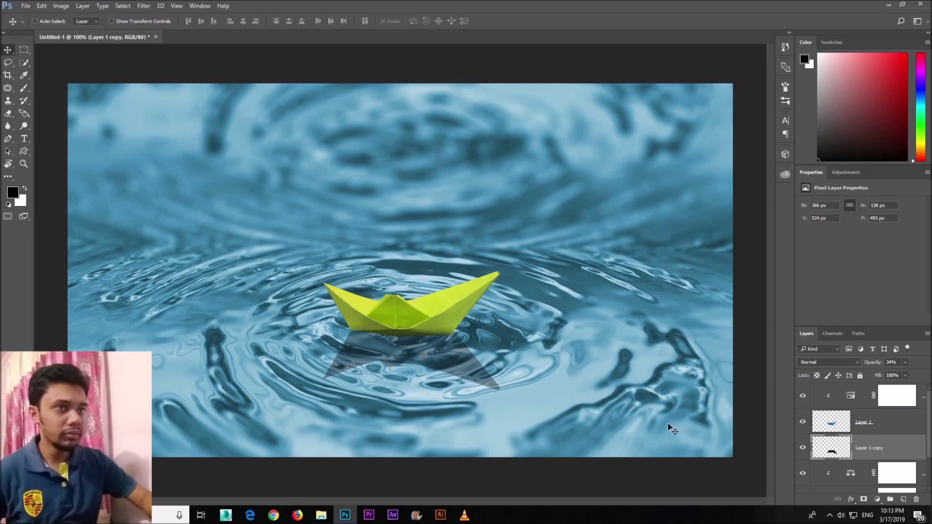
click(905, 365)
drag(888, 378, 891, 378)
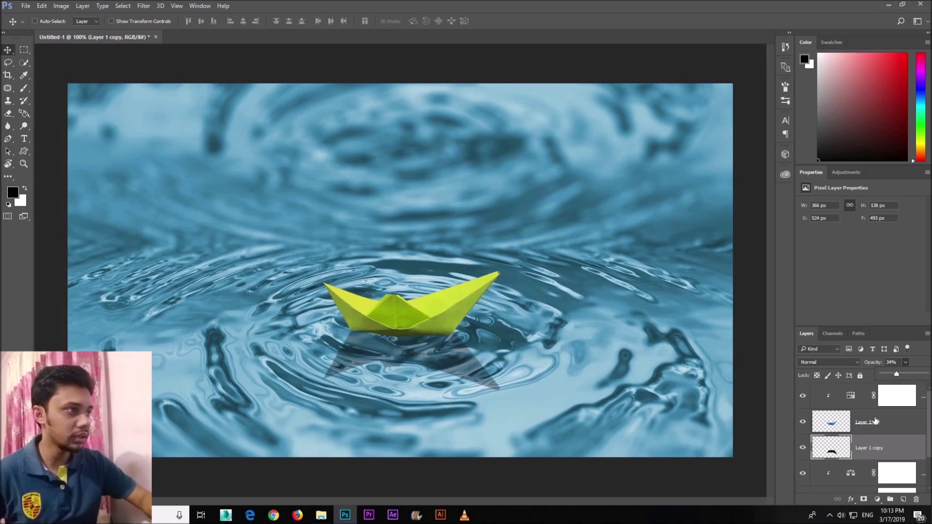
drag(898, 378, 896, 378)
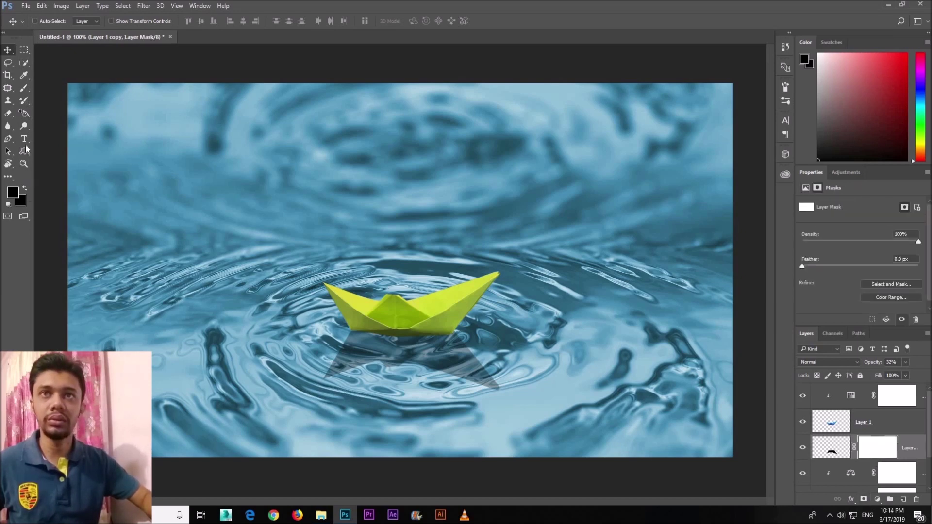
click(24, 88)
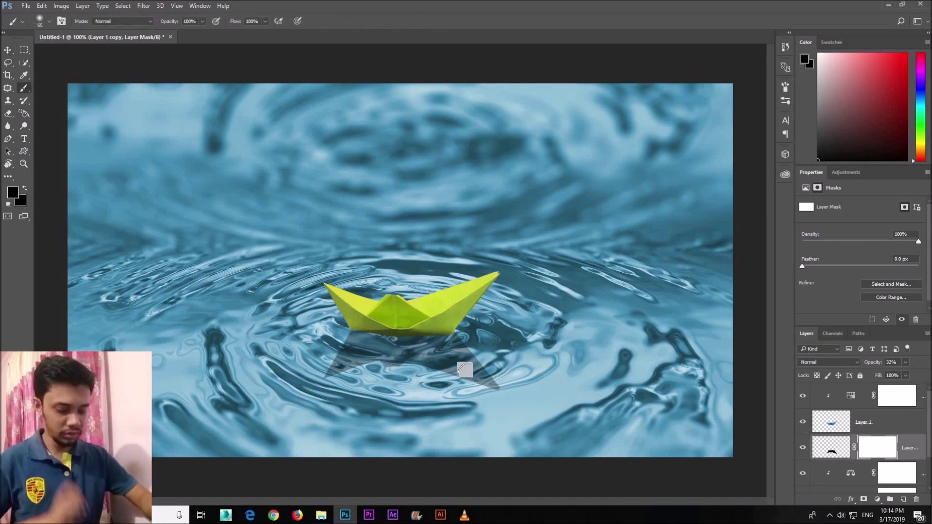
Paint black on the shadow's layer mask to fade it, and raise its opacity to 53%.
mouse_move(466, 375)
mouse_down()
mouse_move(377, 359)
mouse_move(364, 376)
mouse_move(306, 356)
mouse_move(395, 389)
mouse_move(345, 350)
mouse_move(416, 358)
mouse_move(467, 344)
mouse_up()
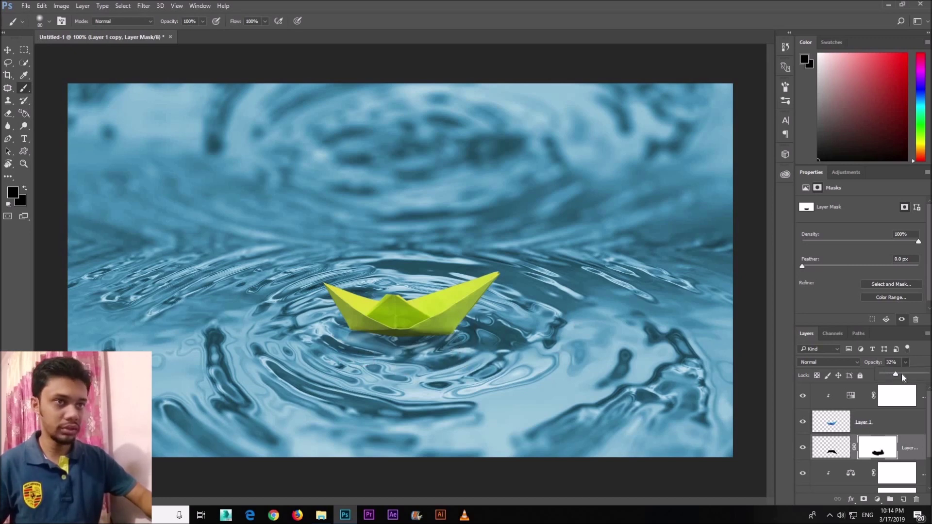
drag(903, 374, 905, 375)
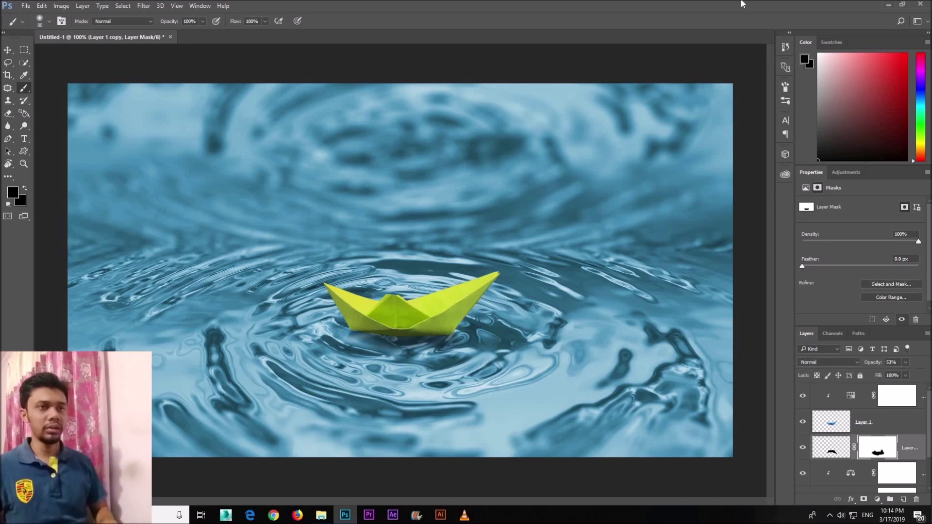
key(ctrl+minus)
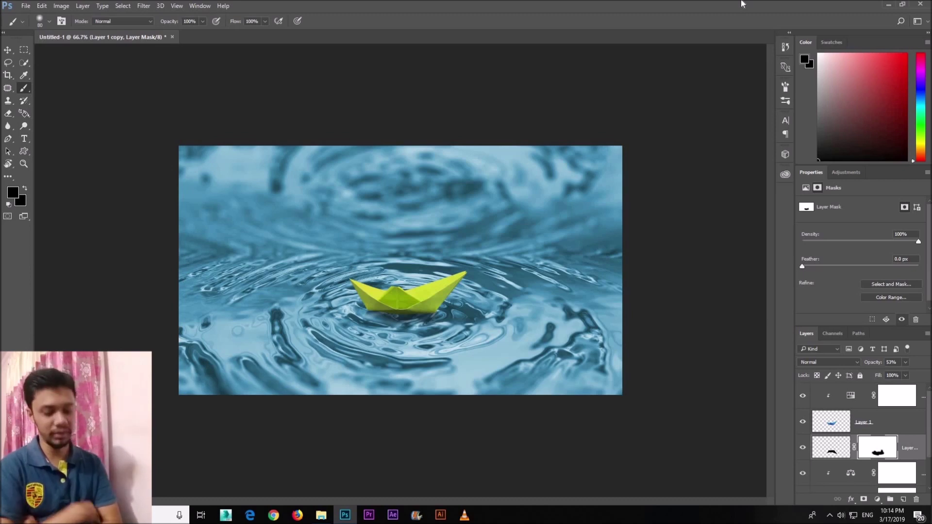
key(ctrl+plus)
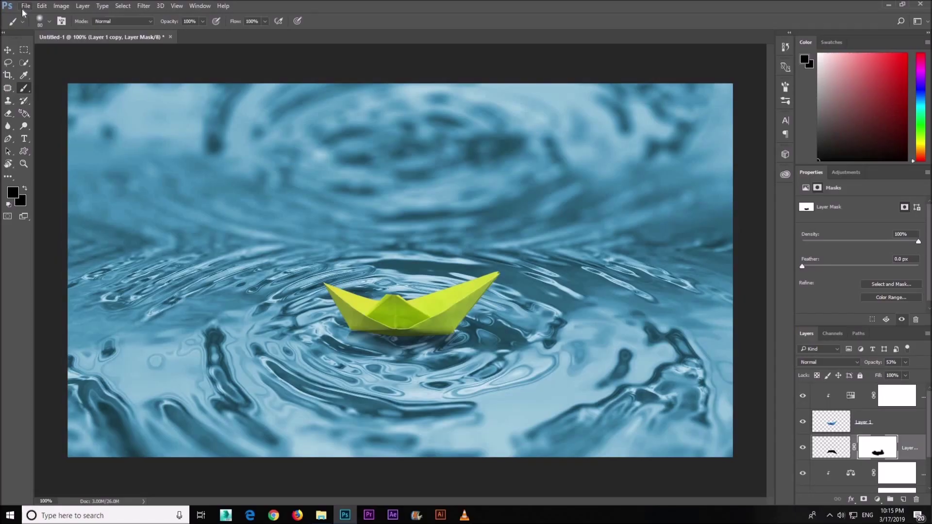
Save the image to the Desktop as a JPEG named 'boat'.
click(23, 11)
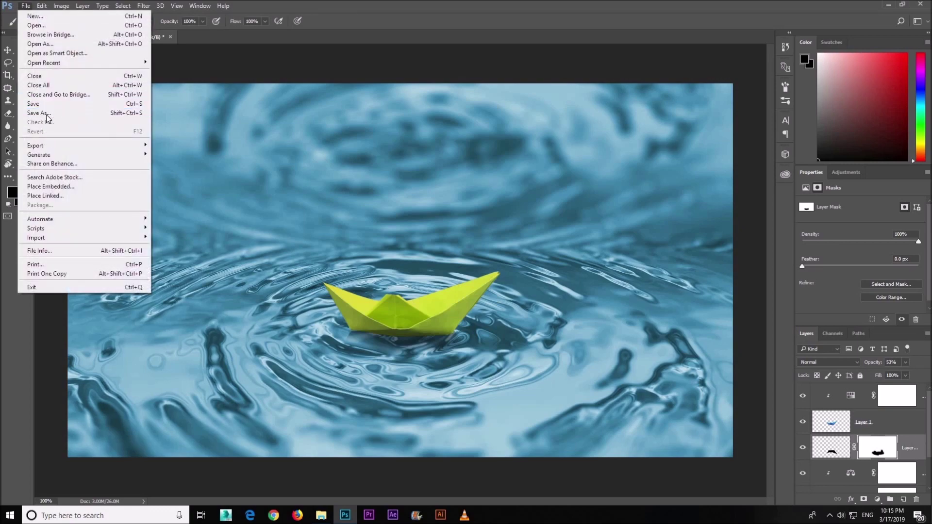
click(82, 113)
click(41, 72)
click(156, 412)
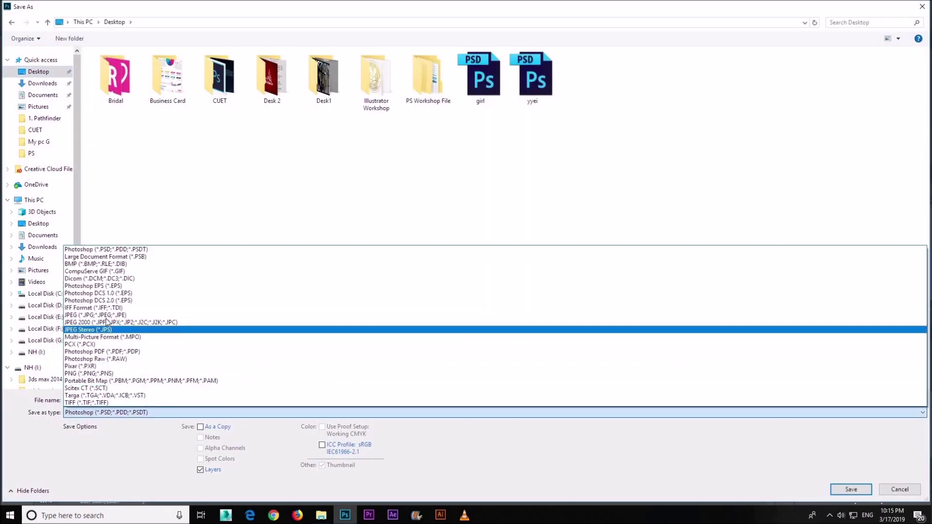
click(145, 318)
double_click(130, 399)
text(boat)
key(Return)
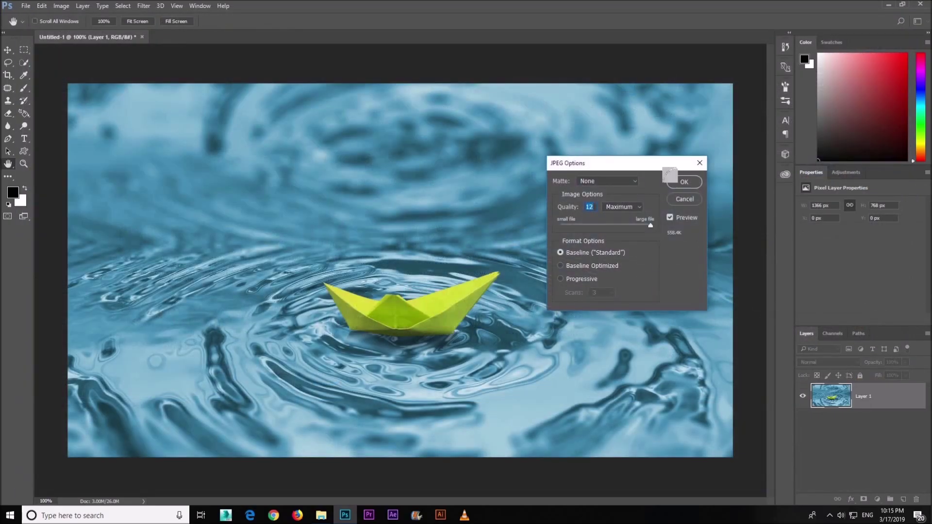